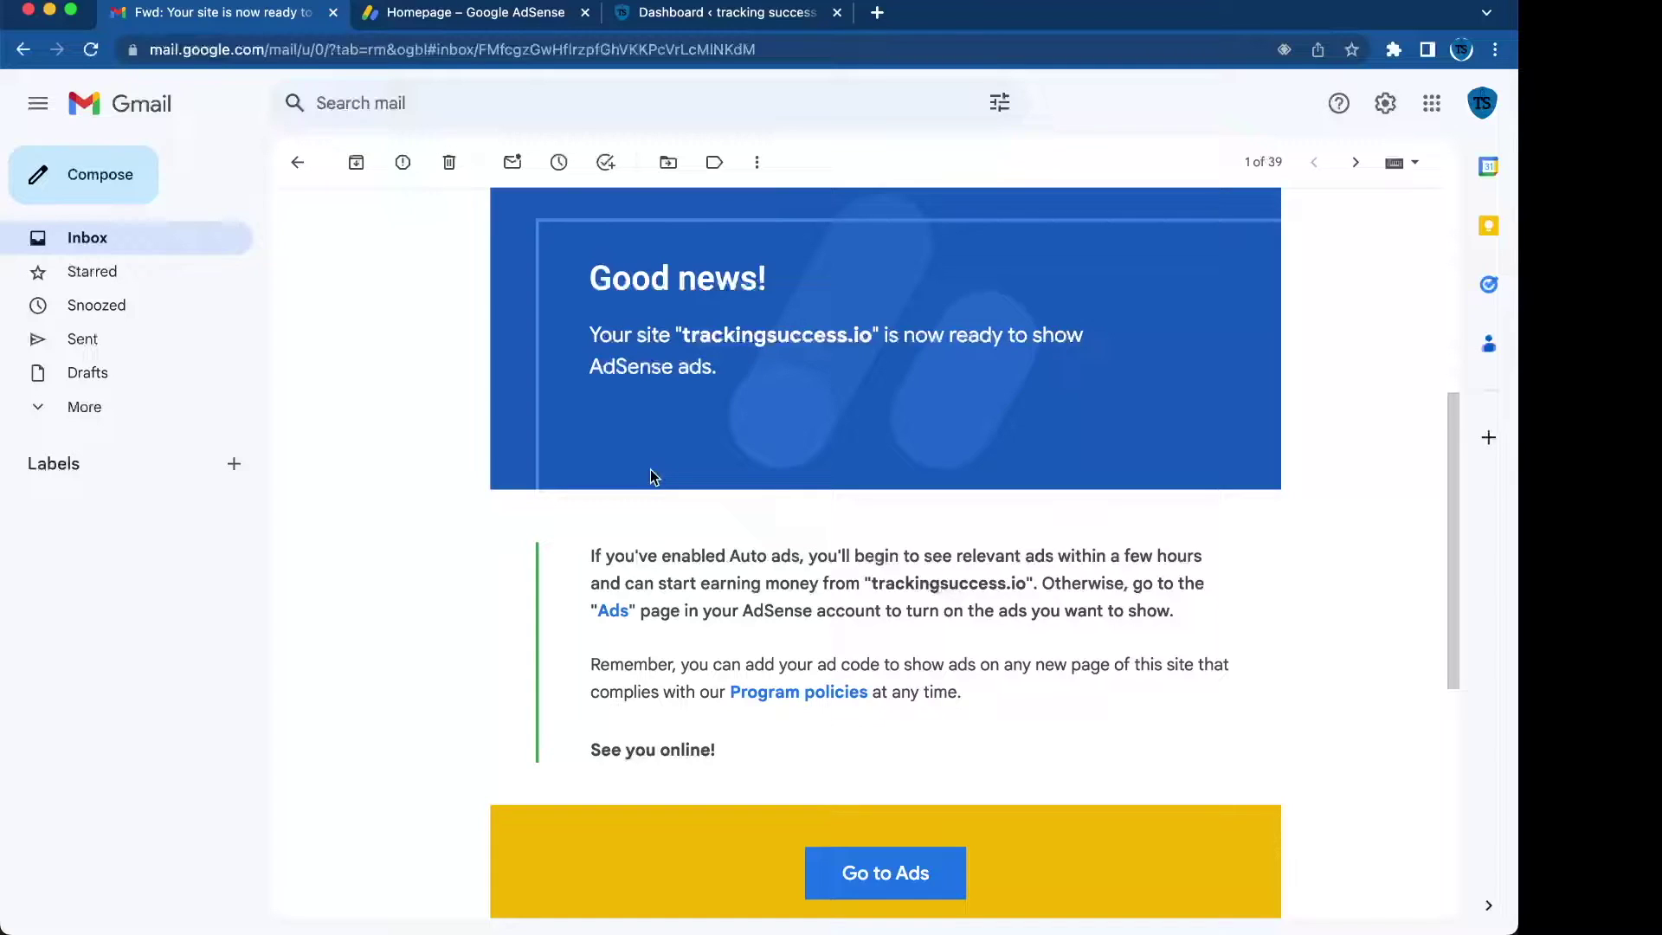
- Highlight trackingsuccess.io in the Gmail ready-for-ads notice, then go to the AdSense homepage
{"action": "left_click_drag", "start_coordinate": [667, 336], "coordinate": [915, 345]}
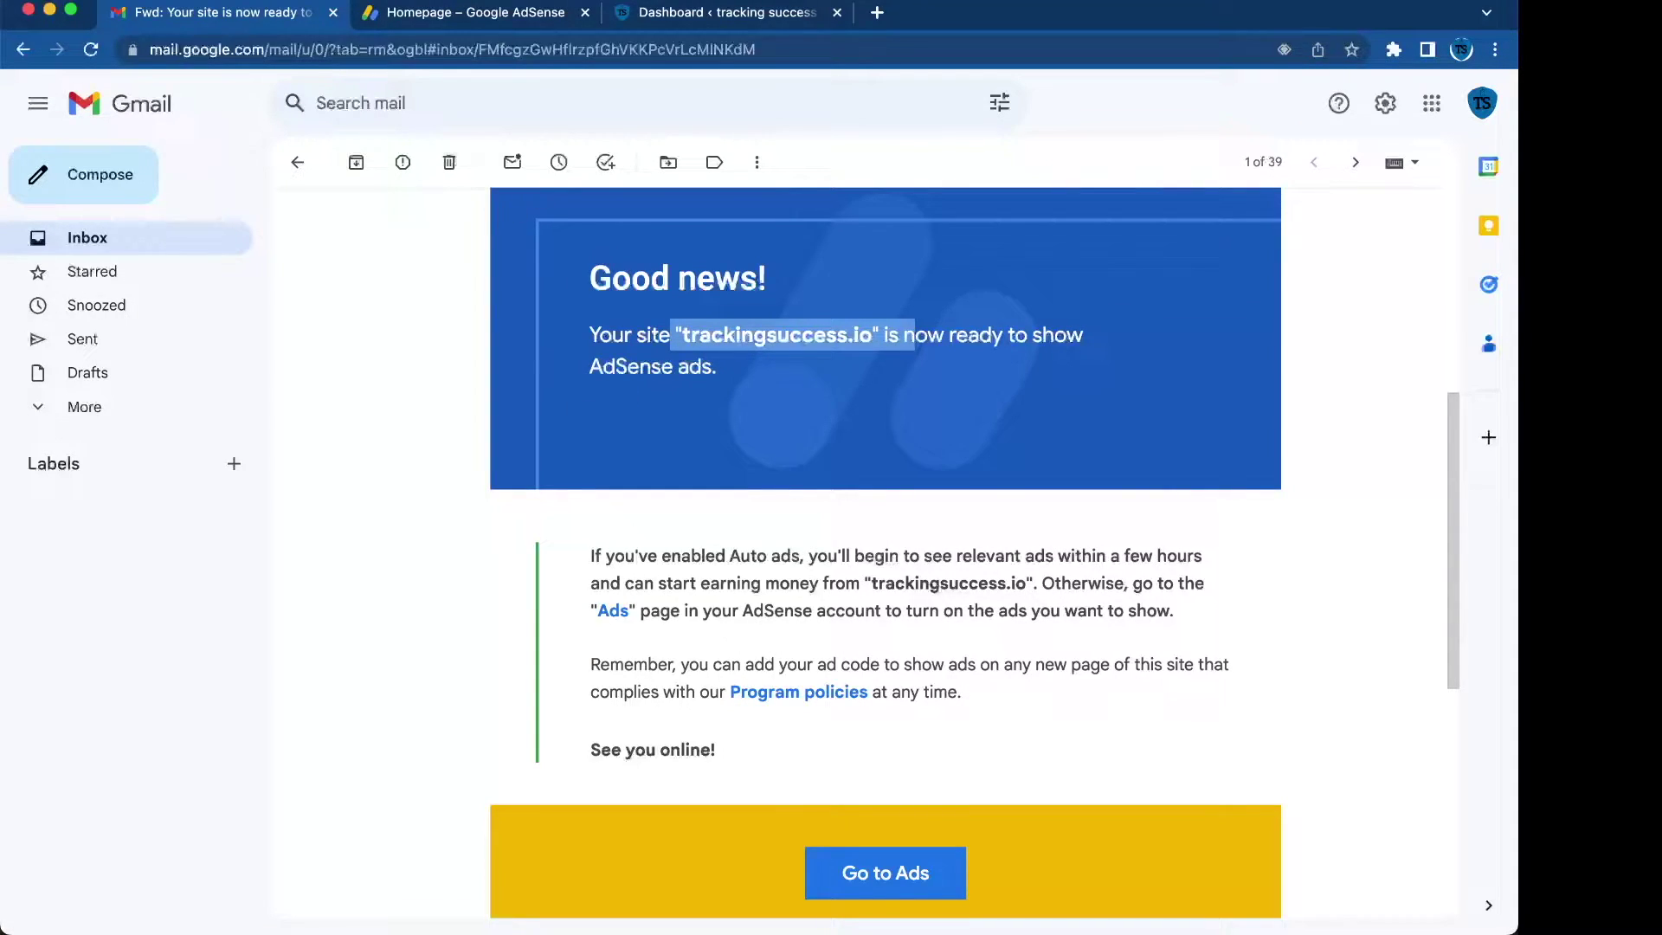
{"action": "left_click", "coordinate": [400, 21]}
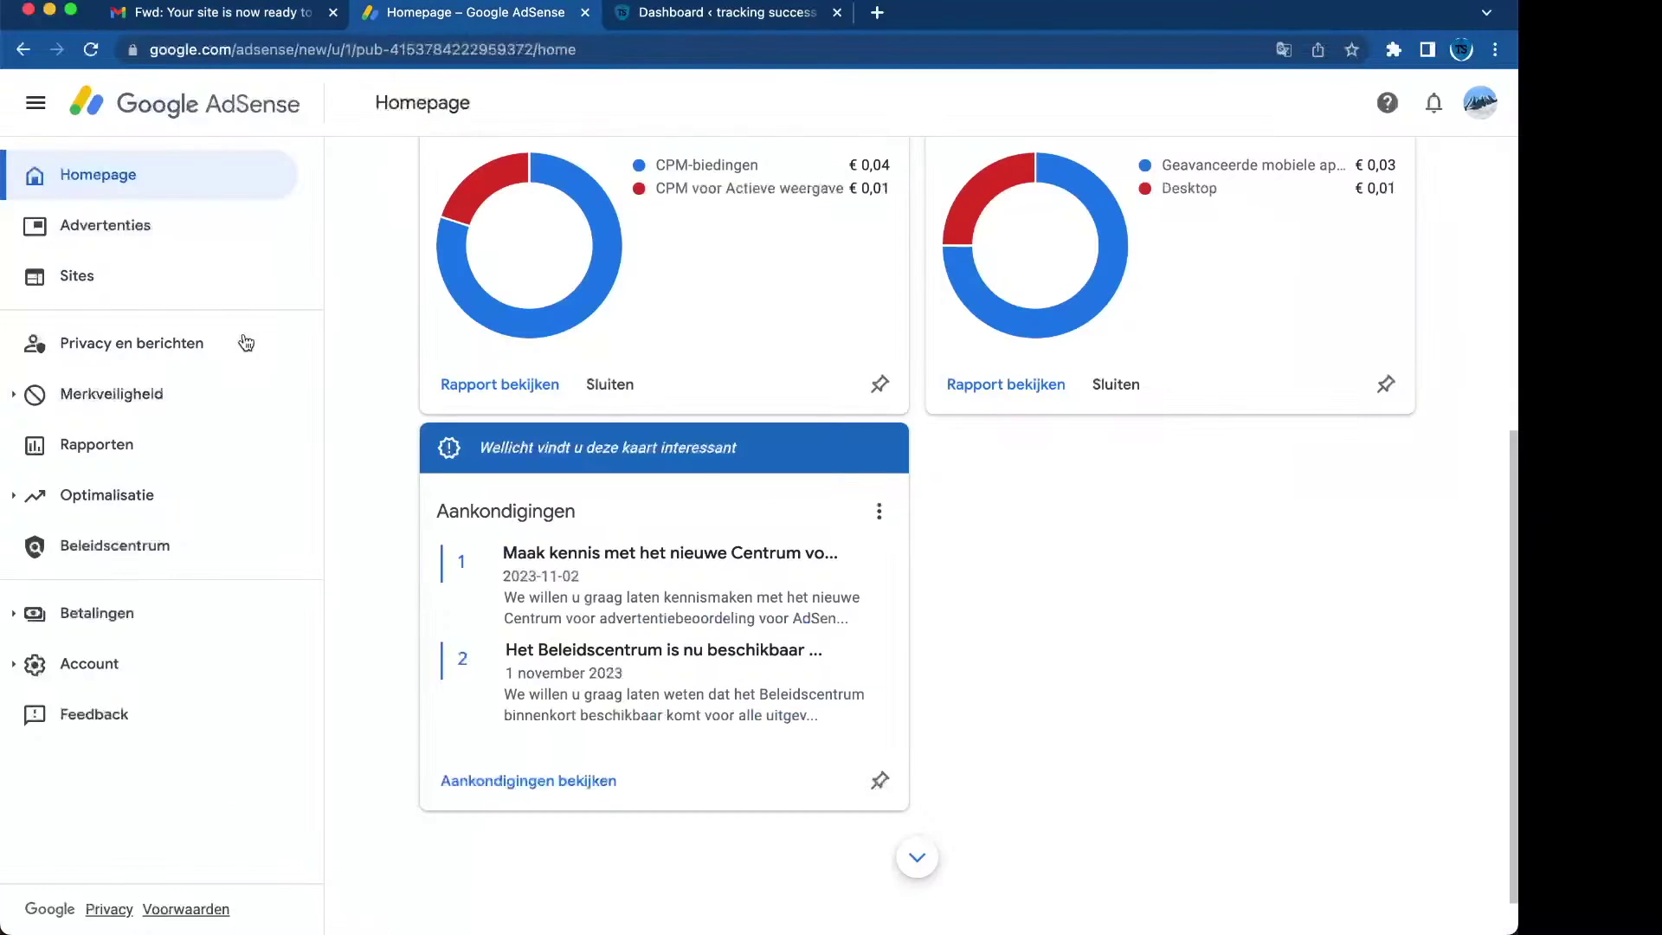
- Open trackingsuccess.io under AdSense Sites and copy its ads.txt code line with Kopiëren
{"action": "left_click", "coordinate": [126, 280]}
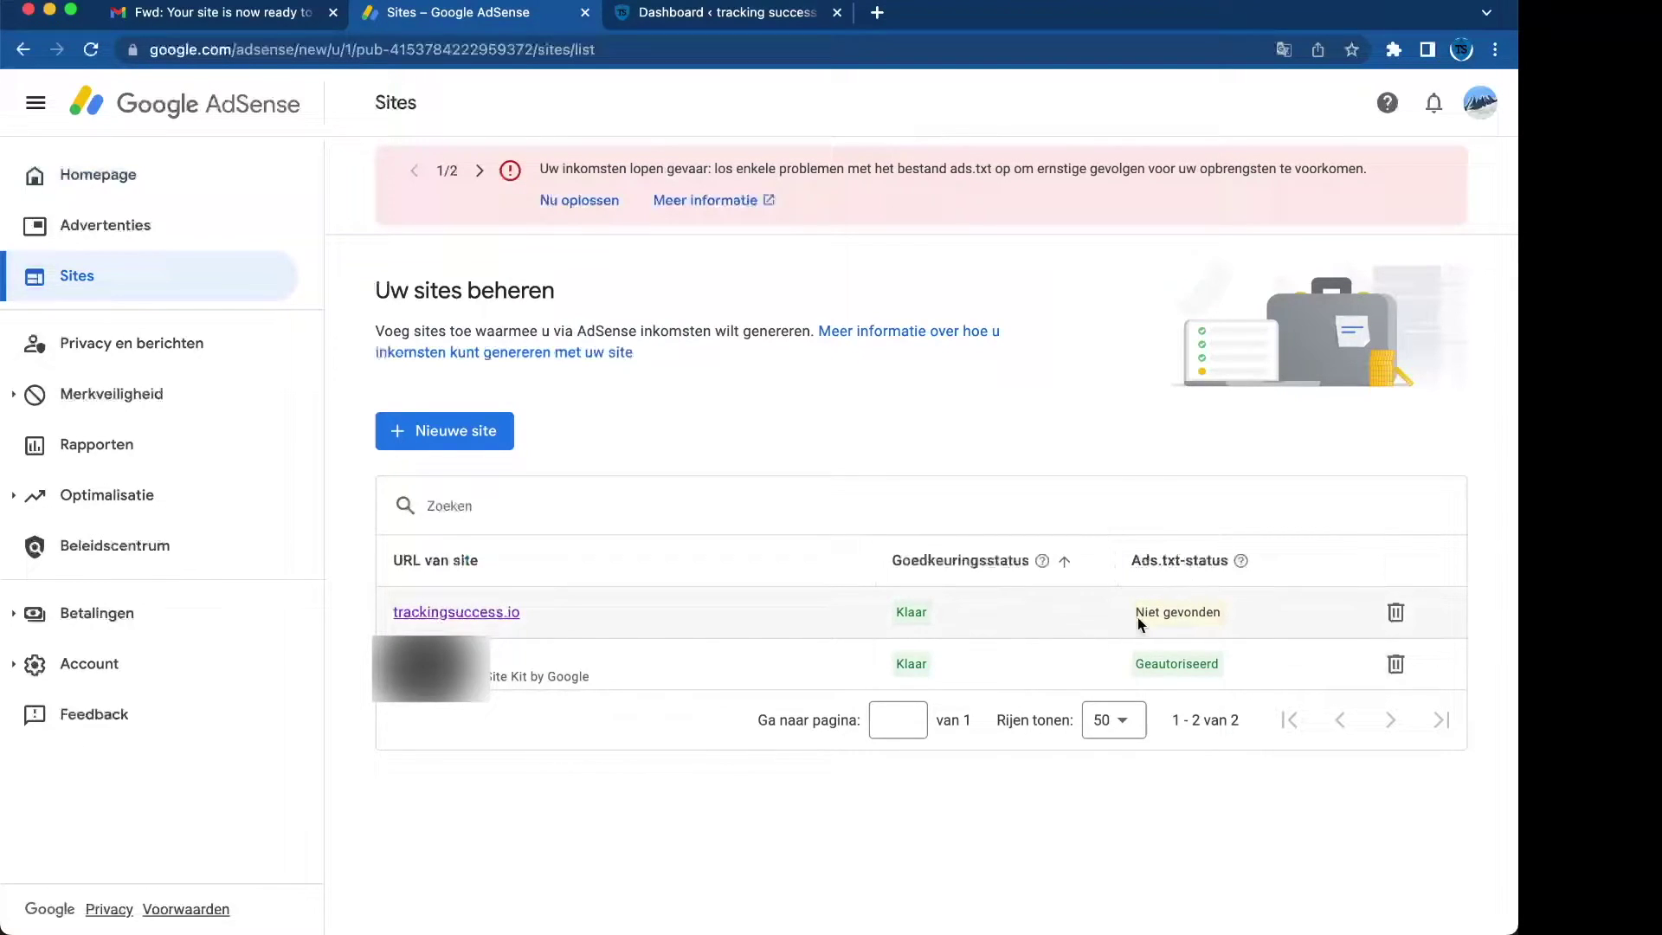
{"action": "left_click", "coordinate": [430, 610]}
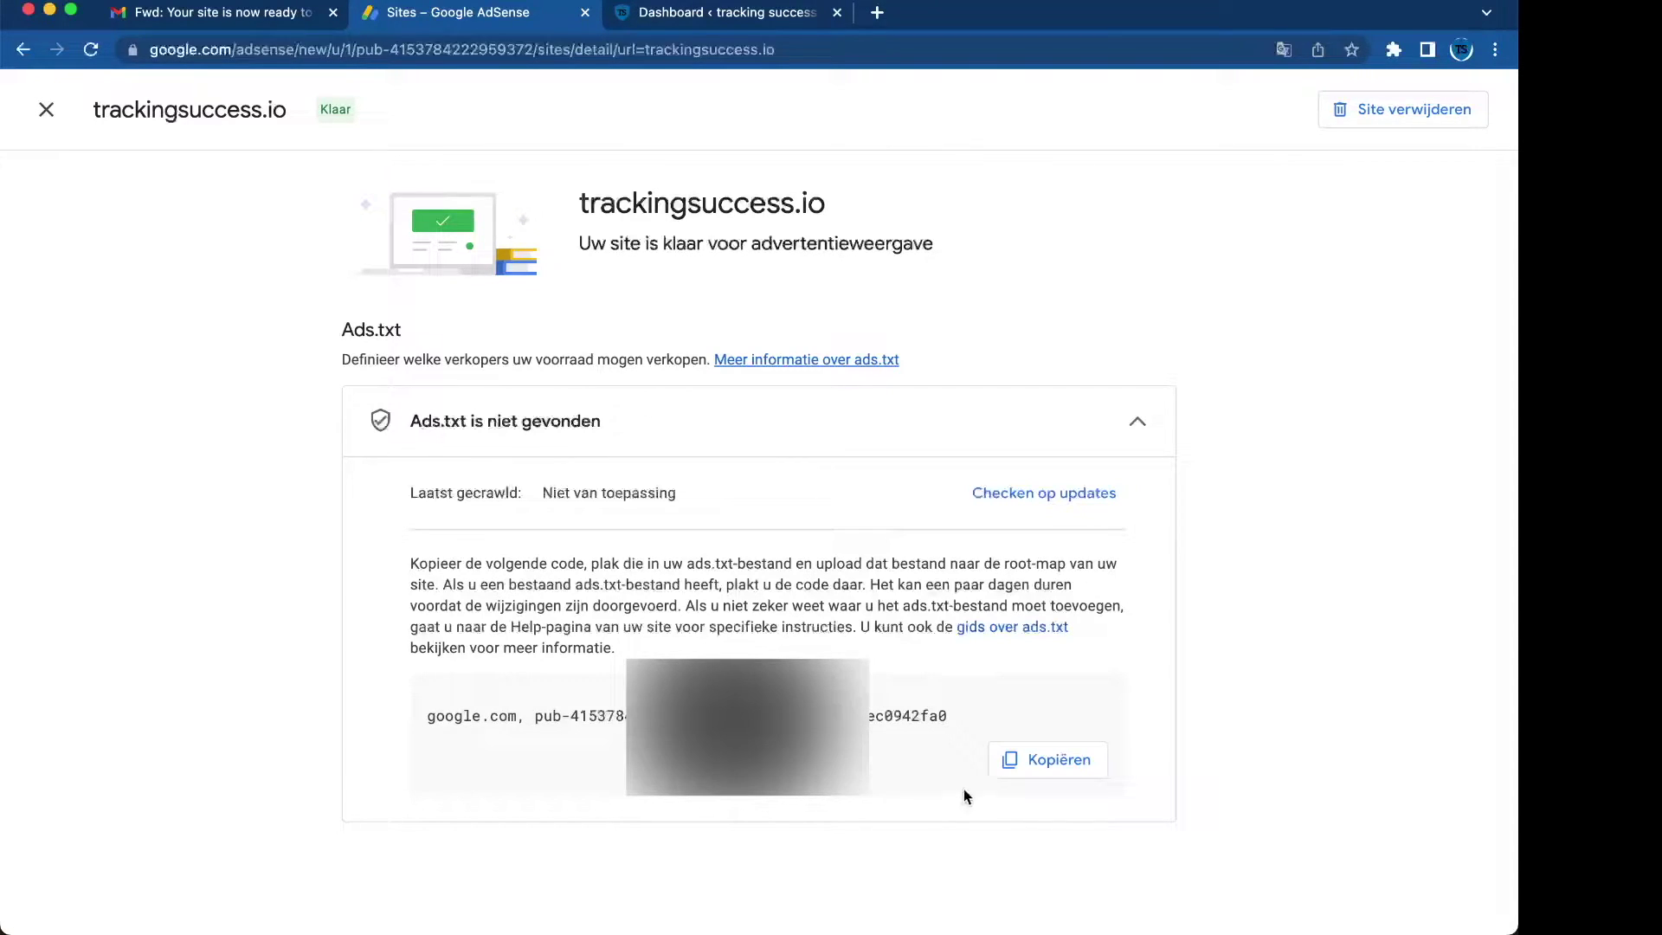
{"action": "left_click", "coordinate": [1012, 761]}
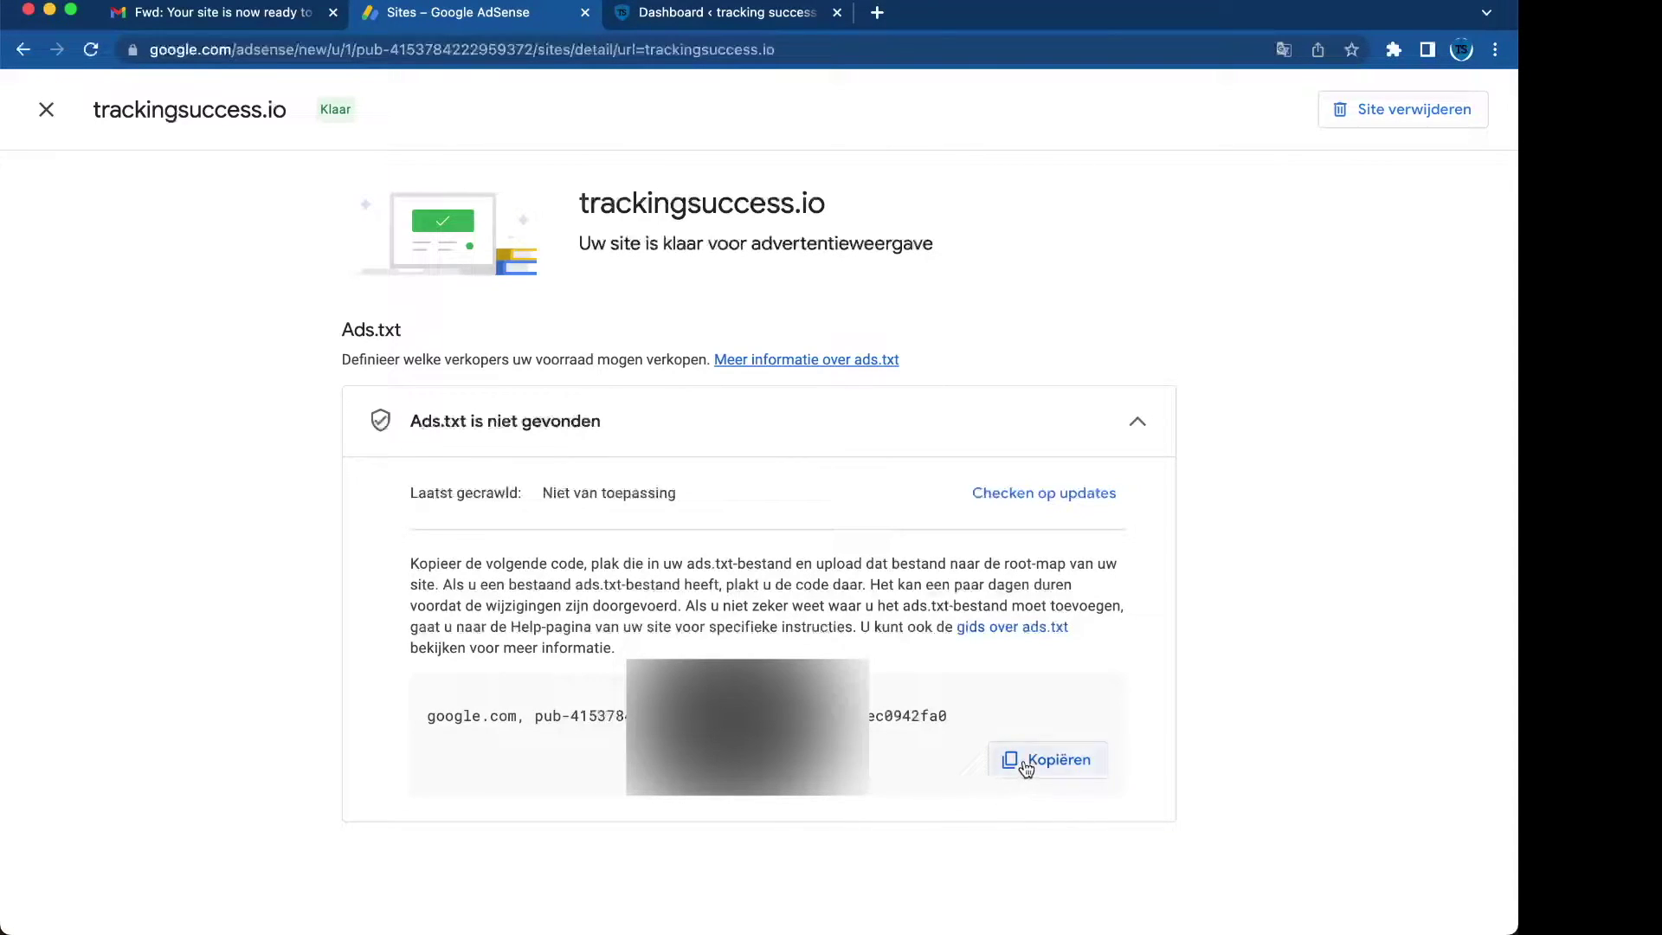
{"action": "left_click", "coordinate": [706, 11]}
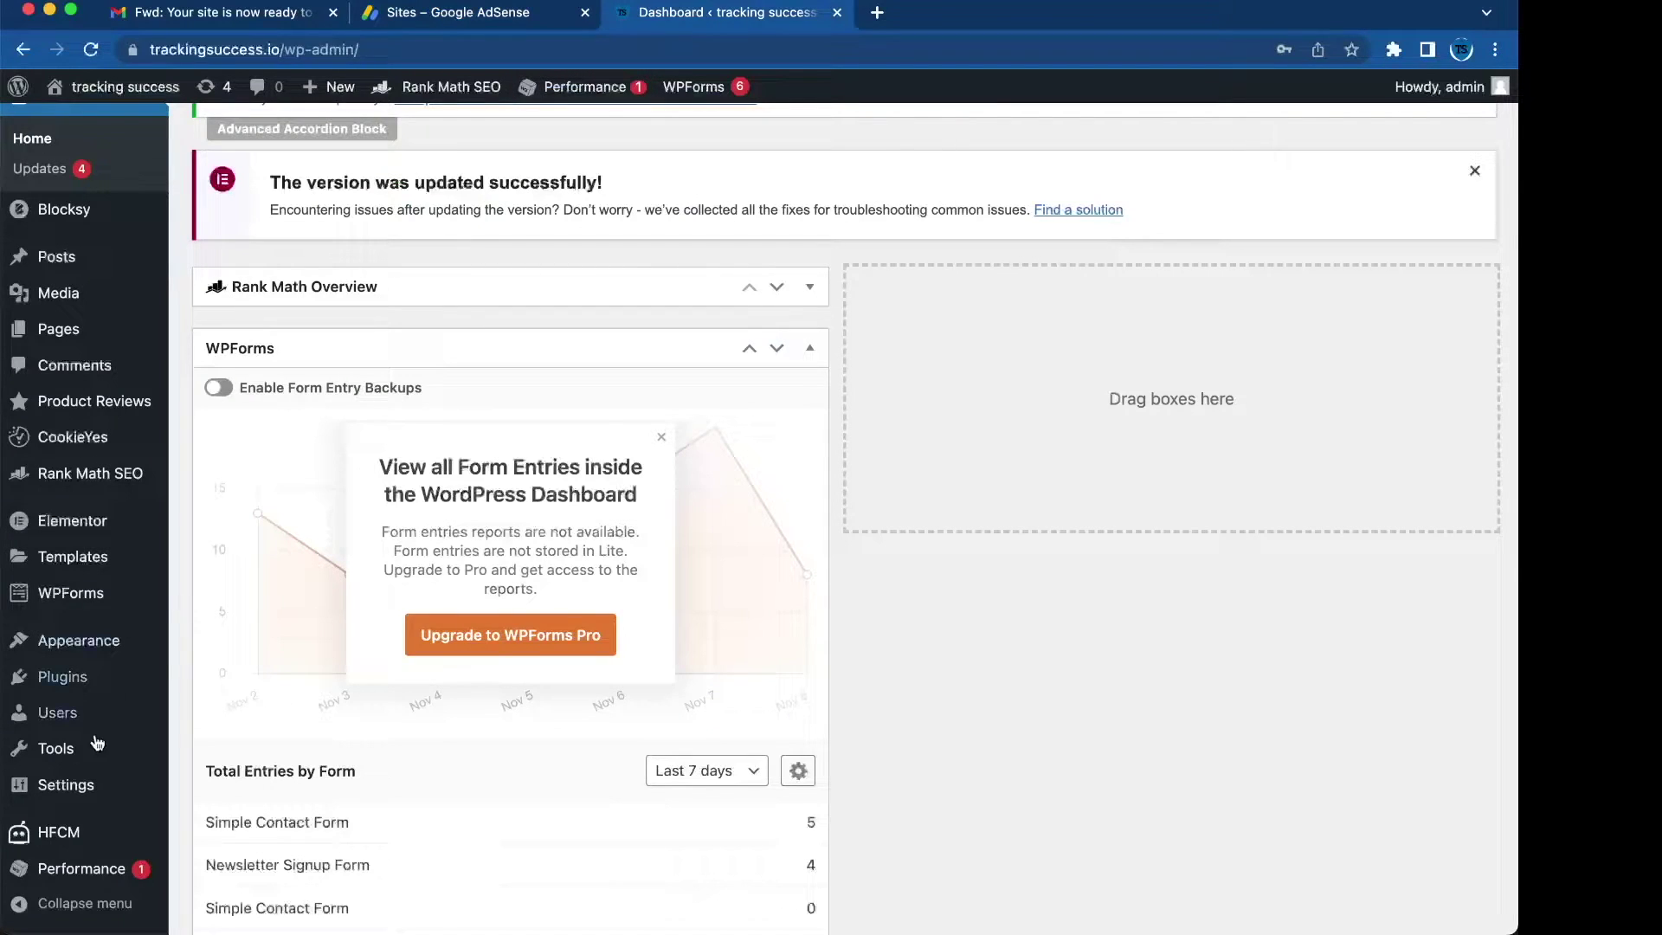
- Search the plugin directory for 'file manager', then install and activate File Manager
{"action": "mouse_move", "coordinate": [78, 678]}
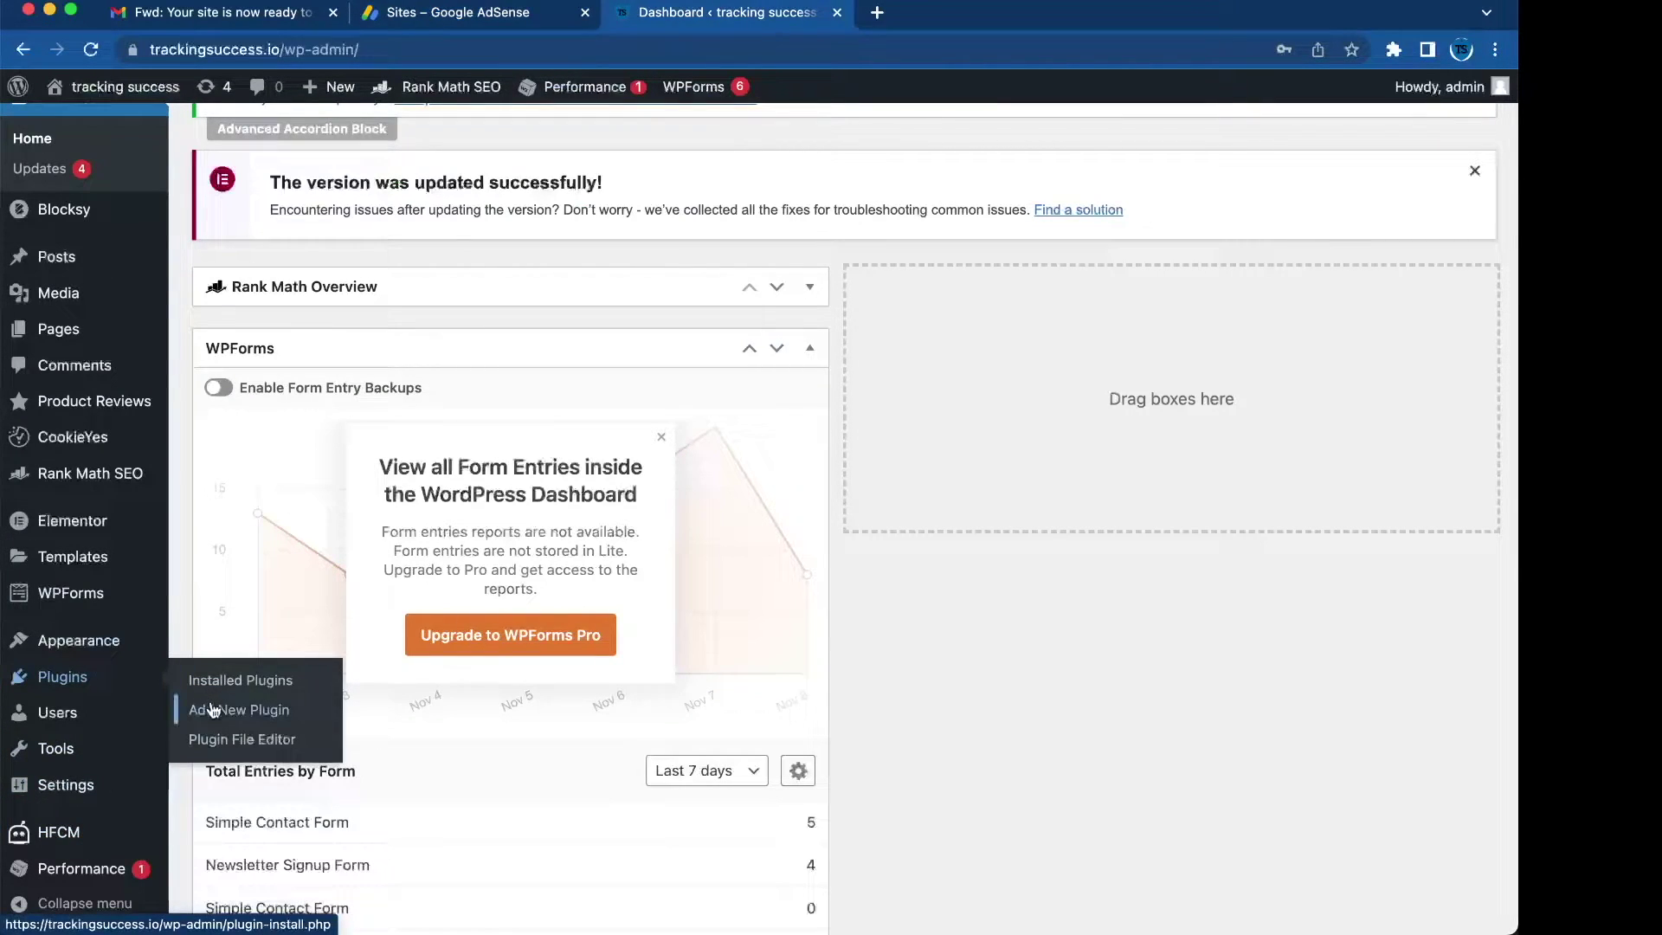
{"action": "left_click", "coordinate": [243, 712]}
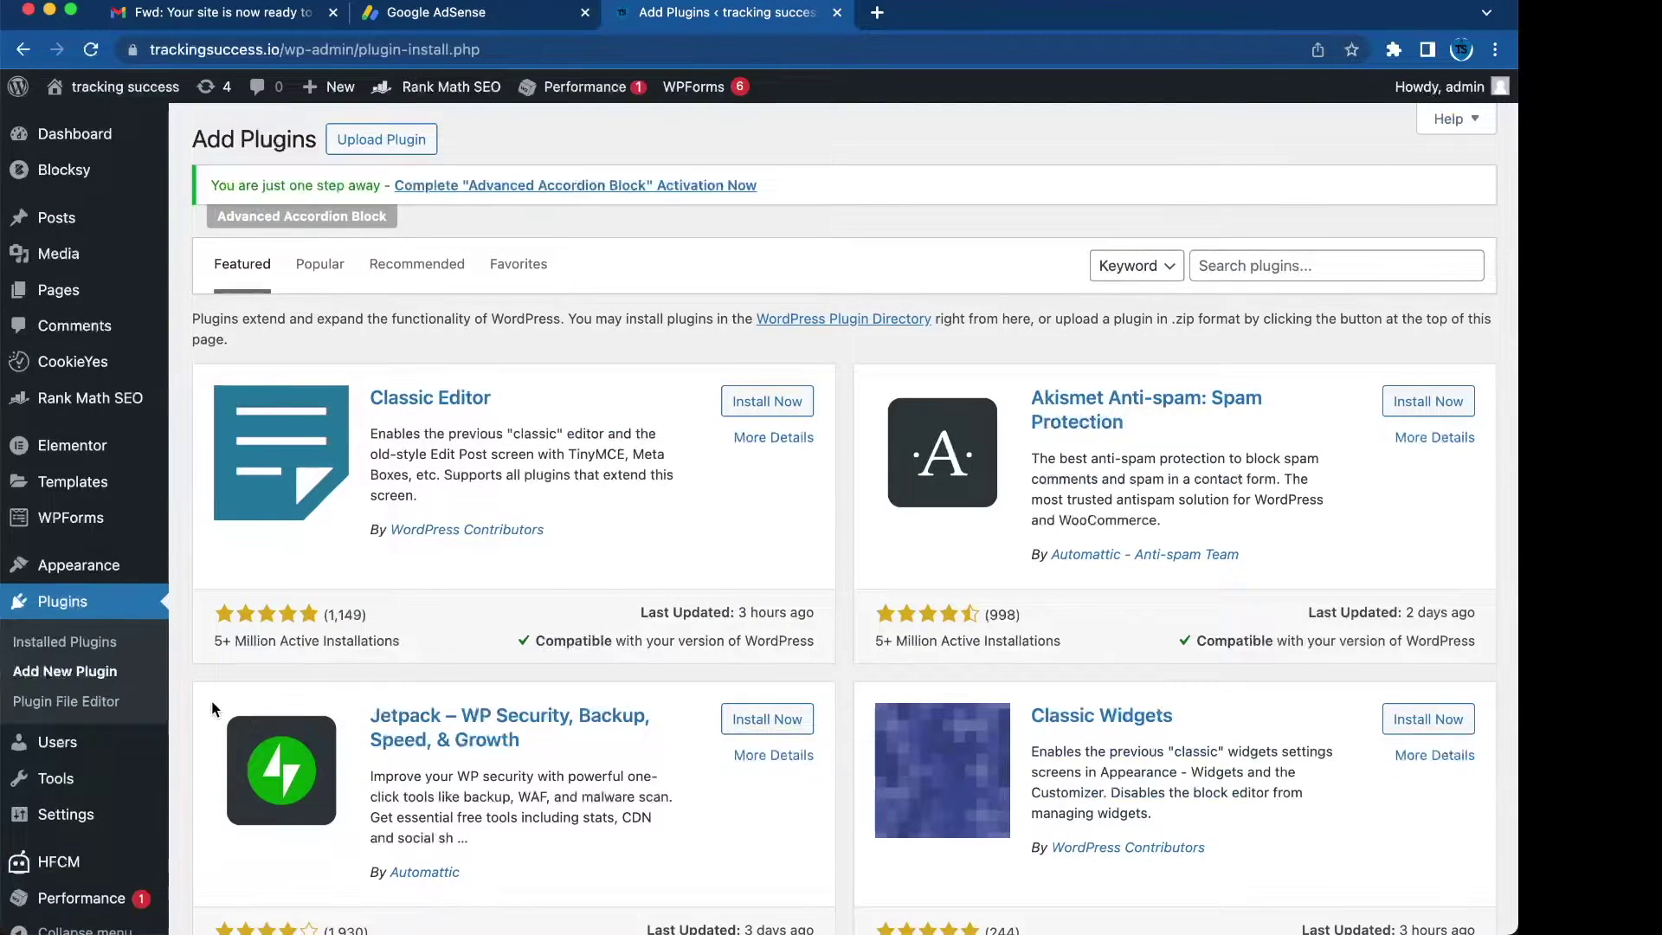
{"action": "left_click", "coordinate": [1239, 273]}
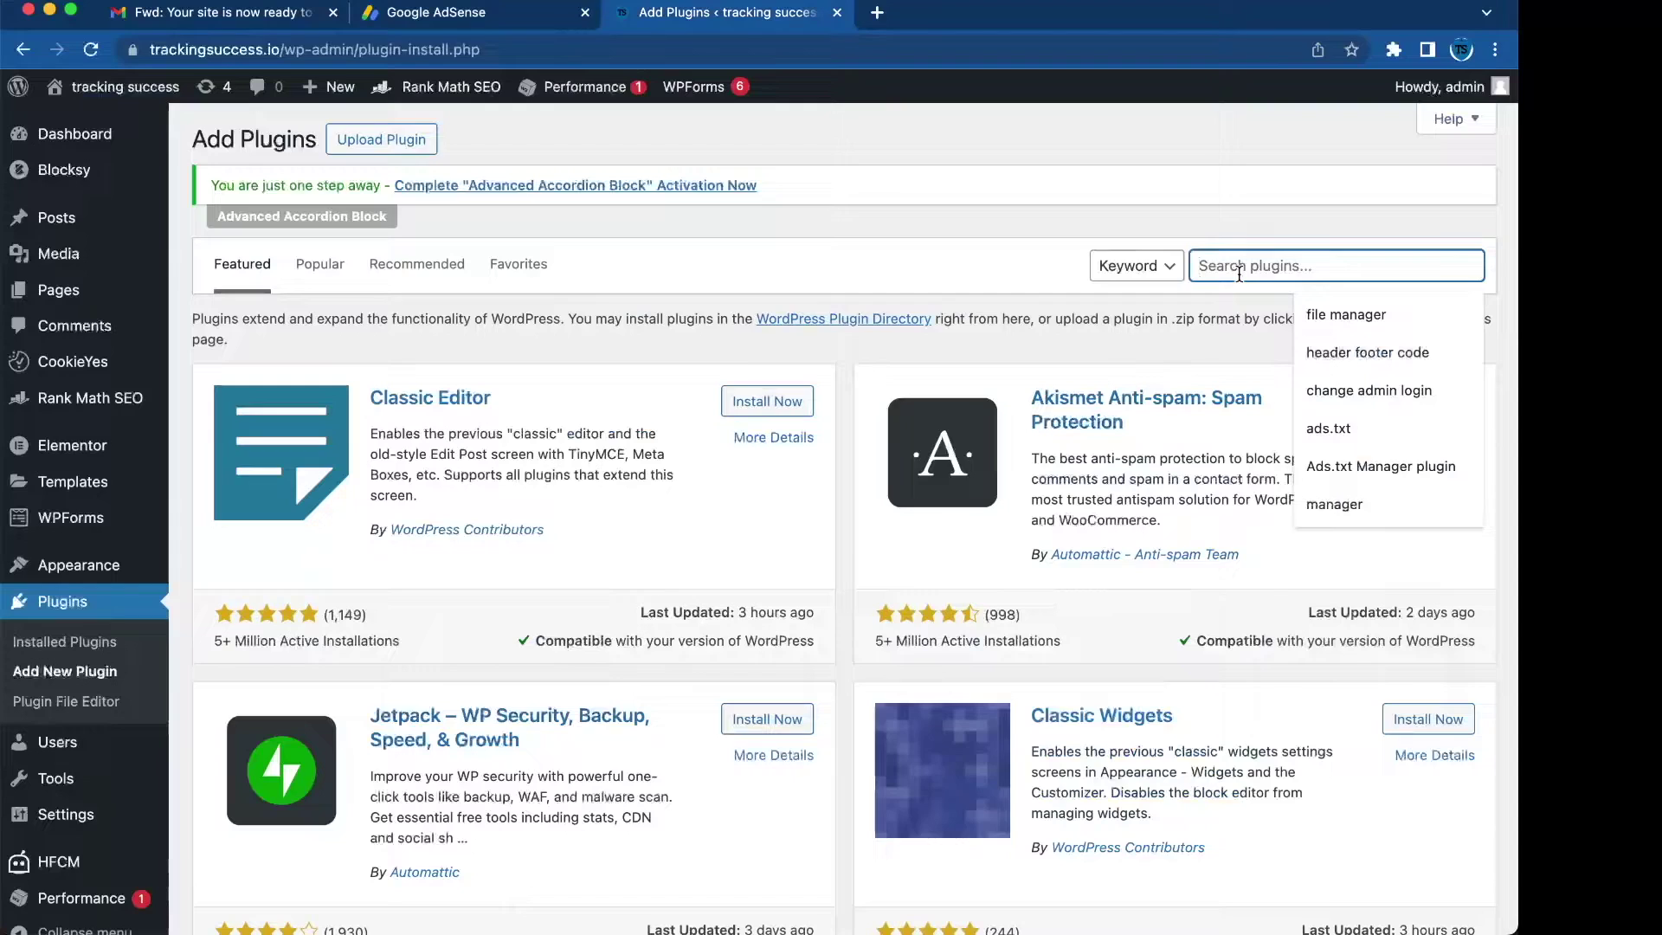
{"action": "type", "text": "file manager"}
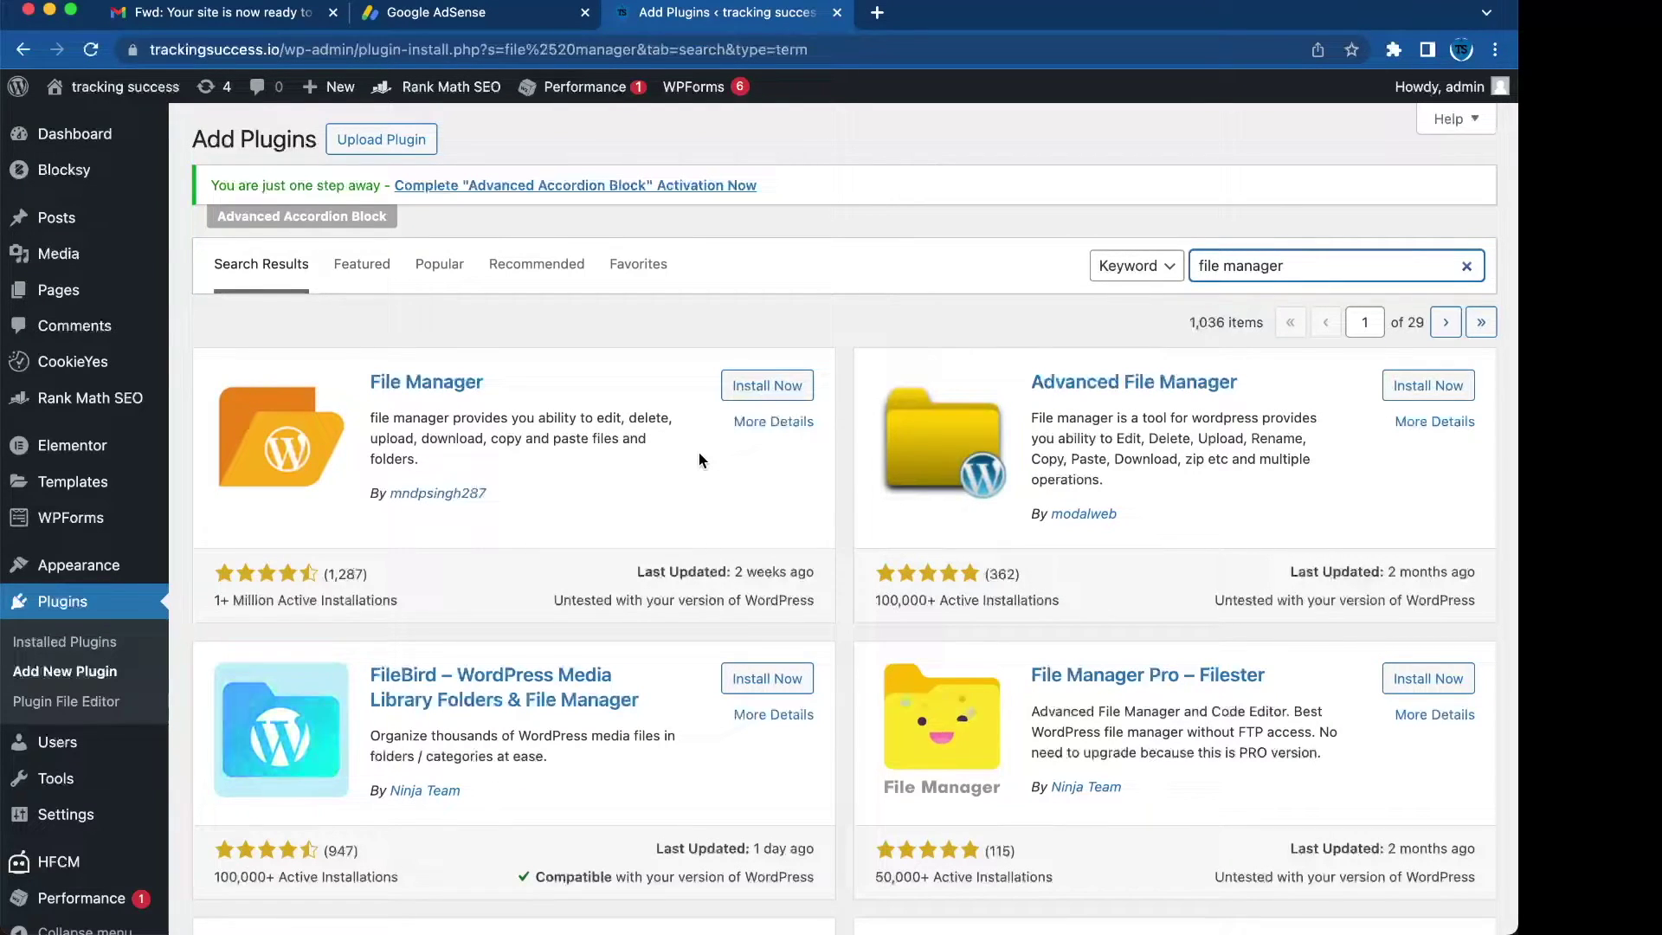
{"action": "left_click", "coordinate": [767, 385]}
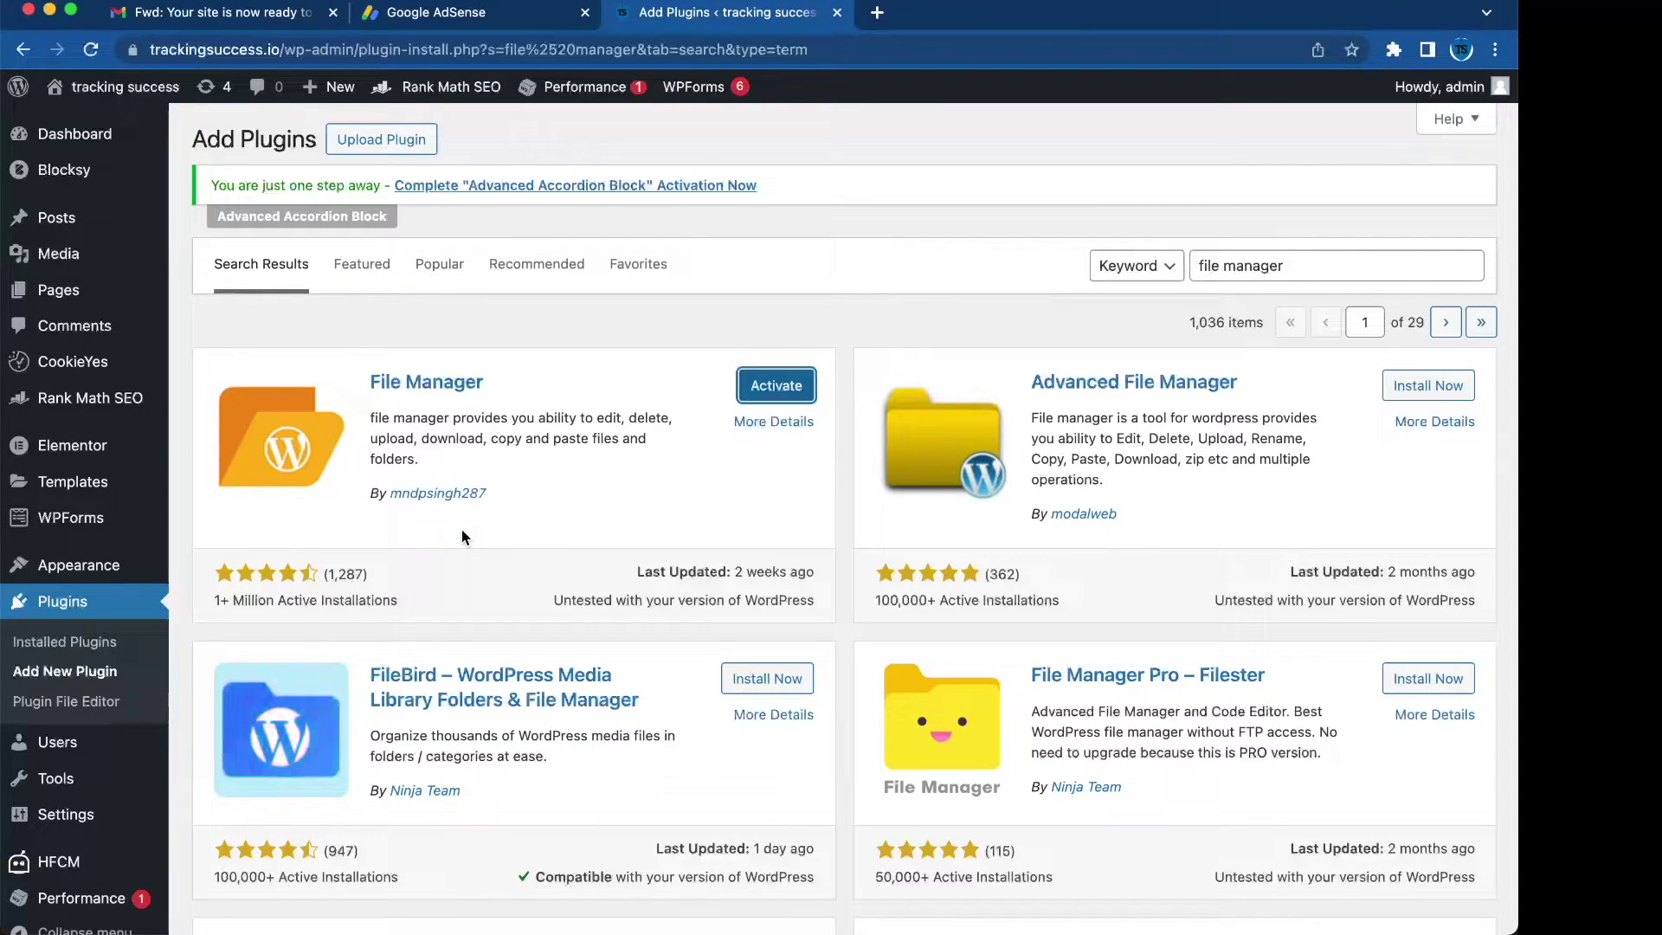
{"action": "left_click", "coordinate": [777, 385]}
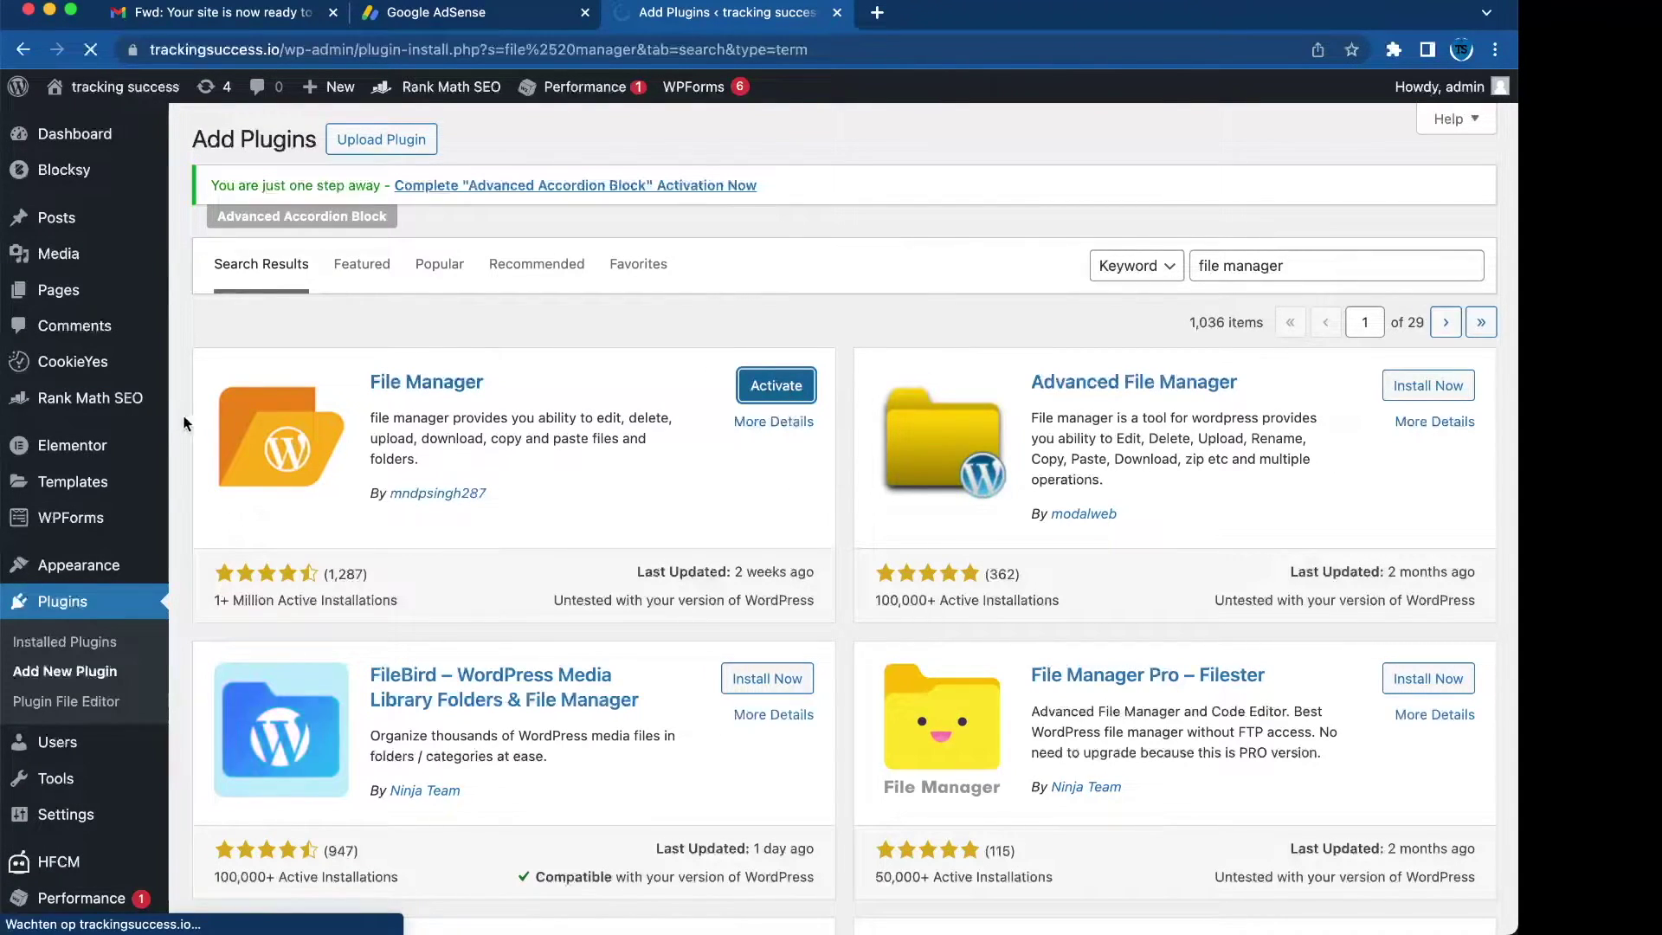
- Open WP File Manager from the sidebar to browse the httpdocs site files
{"action": "mouse_move", "coordinate": [134, 527]}
{"action": "scroll", "coordinate": [113, 822], "scroll_direction": "down", "scroll_amount": 10}
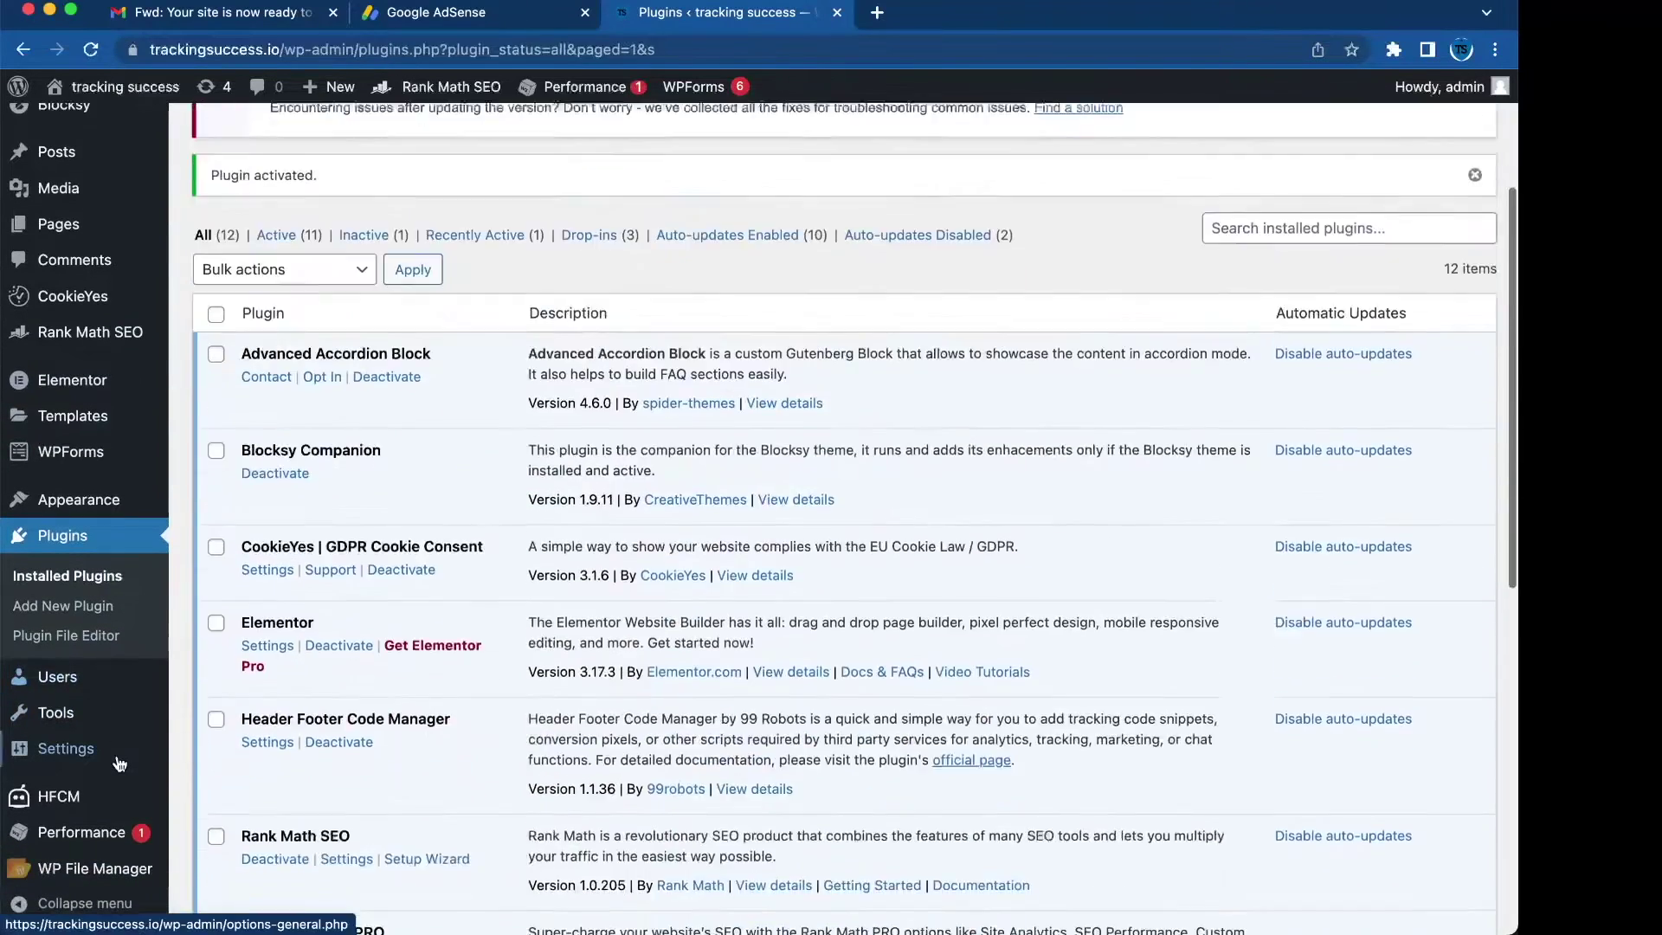
{"action": "left_click", "coordinate": [82, 870]}
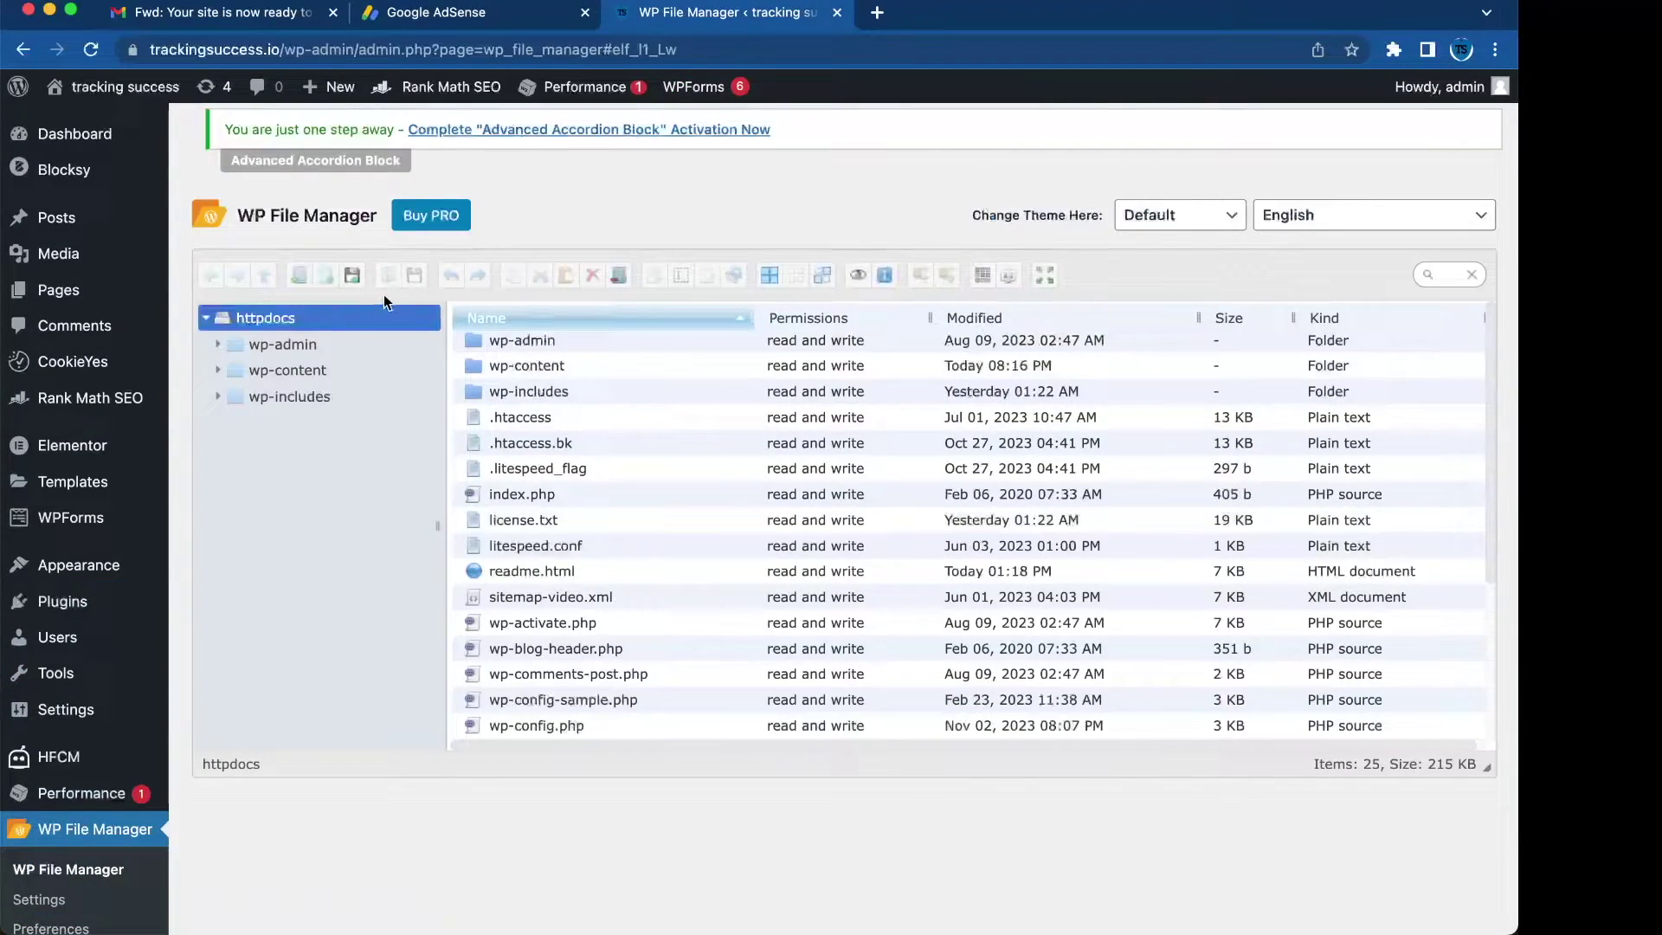
- Create a new empty TXT file named ads.txt in the httpdocs root folder
{"action": "left_click", "coordinate": [328, 277]}
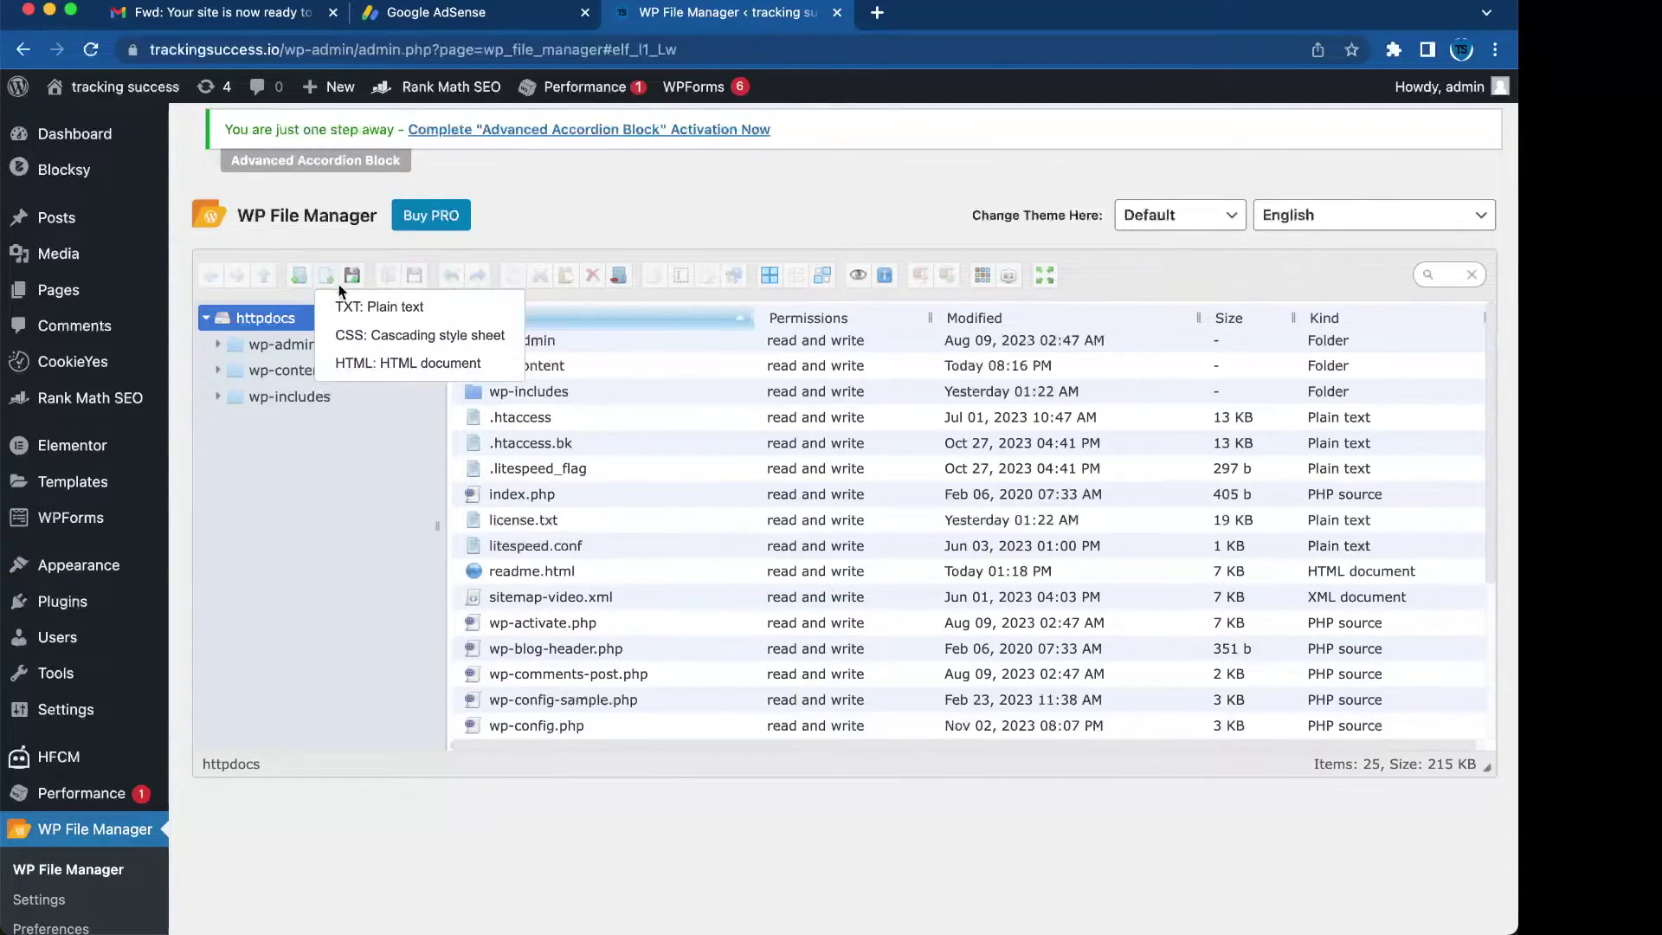
{"action": "left_click", "coordinate": [378, 308]}
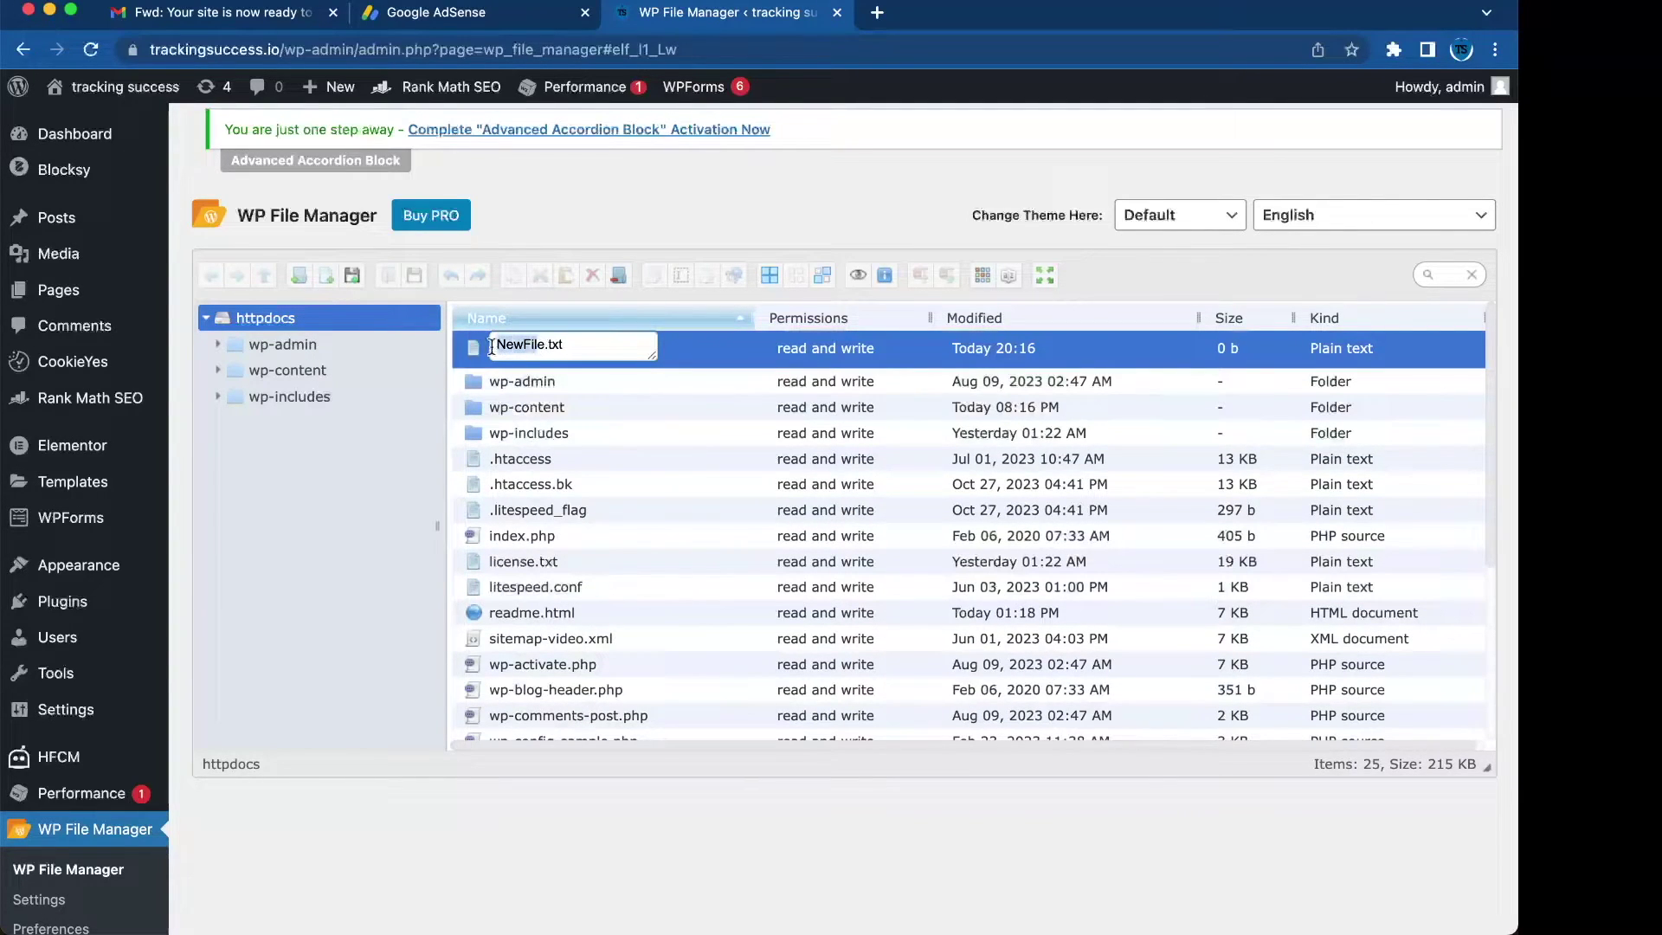
{"action": "type", "text": "ads"}
{"action": "key", "text": "Return"}
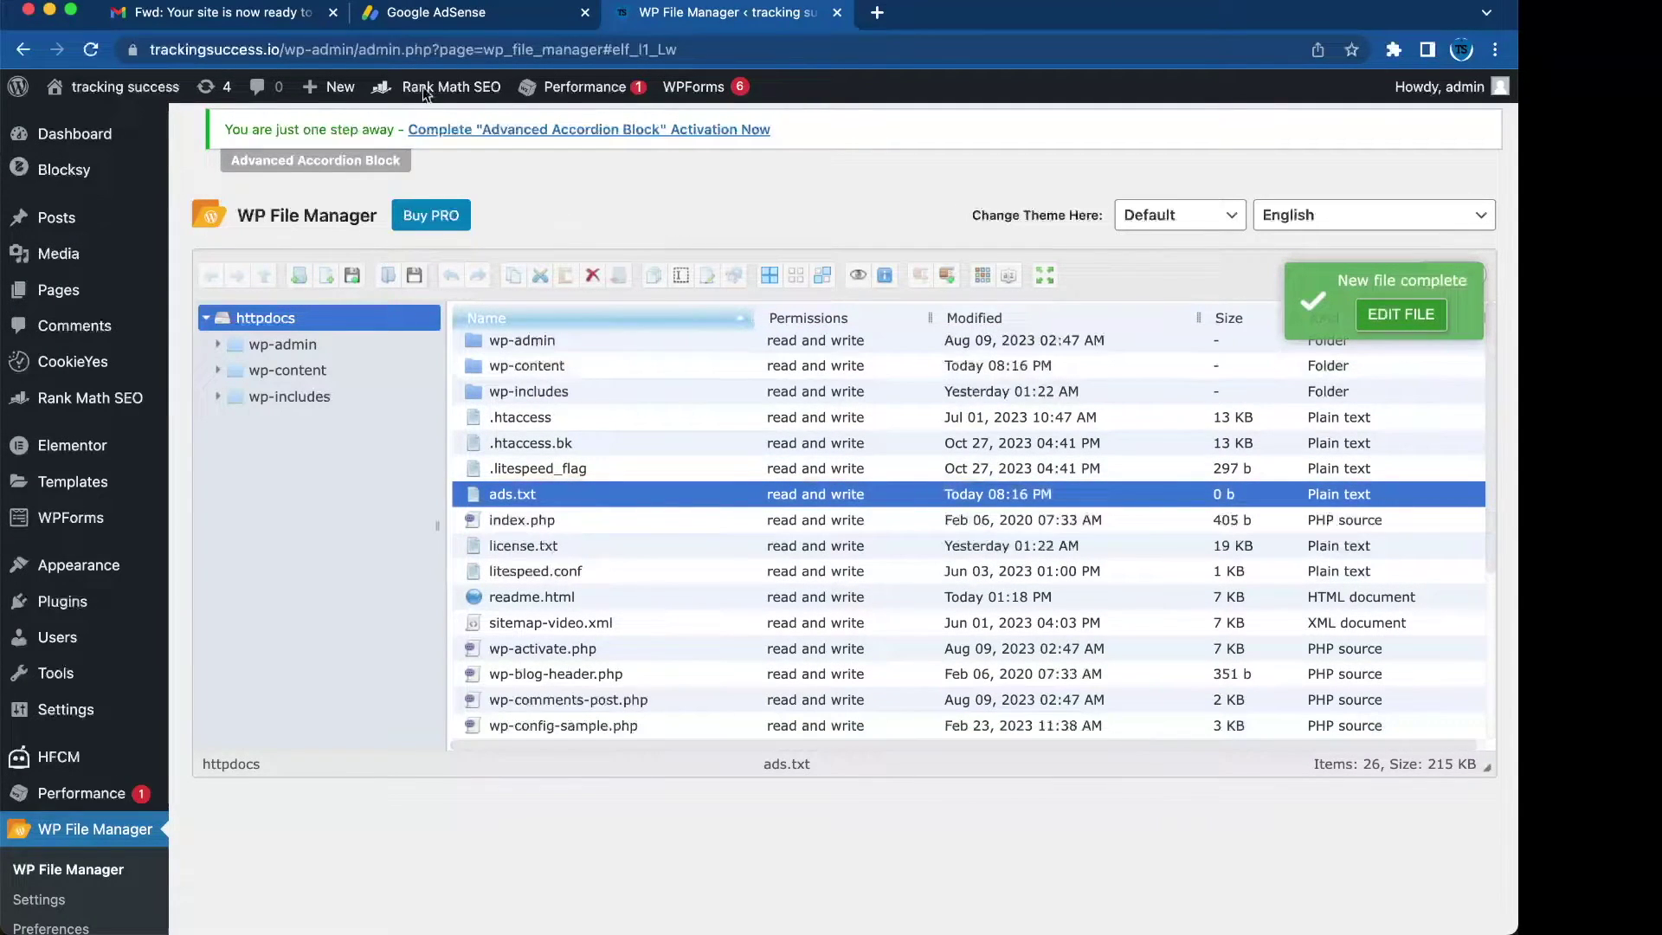
{"action": "left_click", "coordinate": [432, 15]}
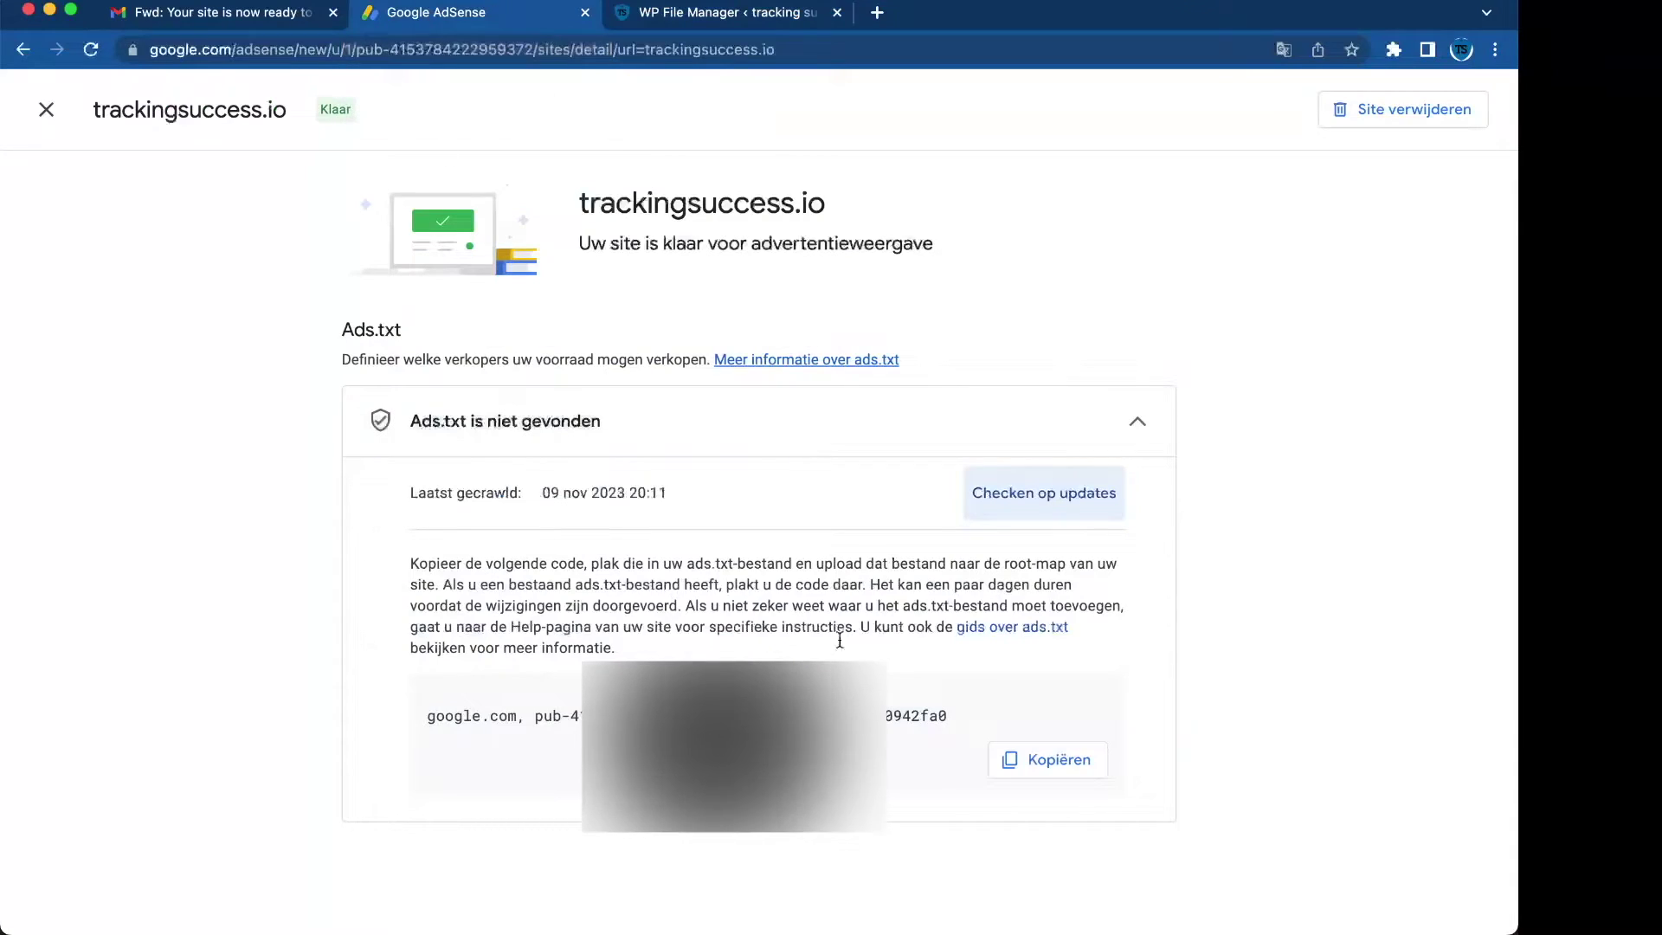
- Paste the copied AdSense publisher line into ads.txt in the Code Editor and save it (58 b)
{"action": "left_click", "coordinate": [1070, 759]}
{"action": "left_click", "coordinate": [671, 13]}
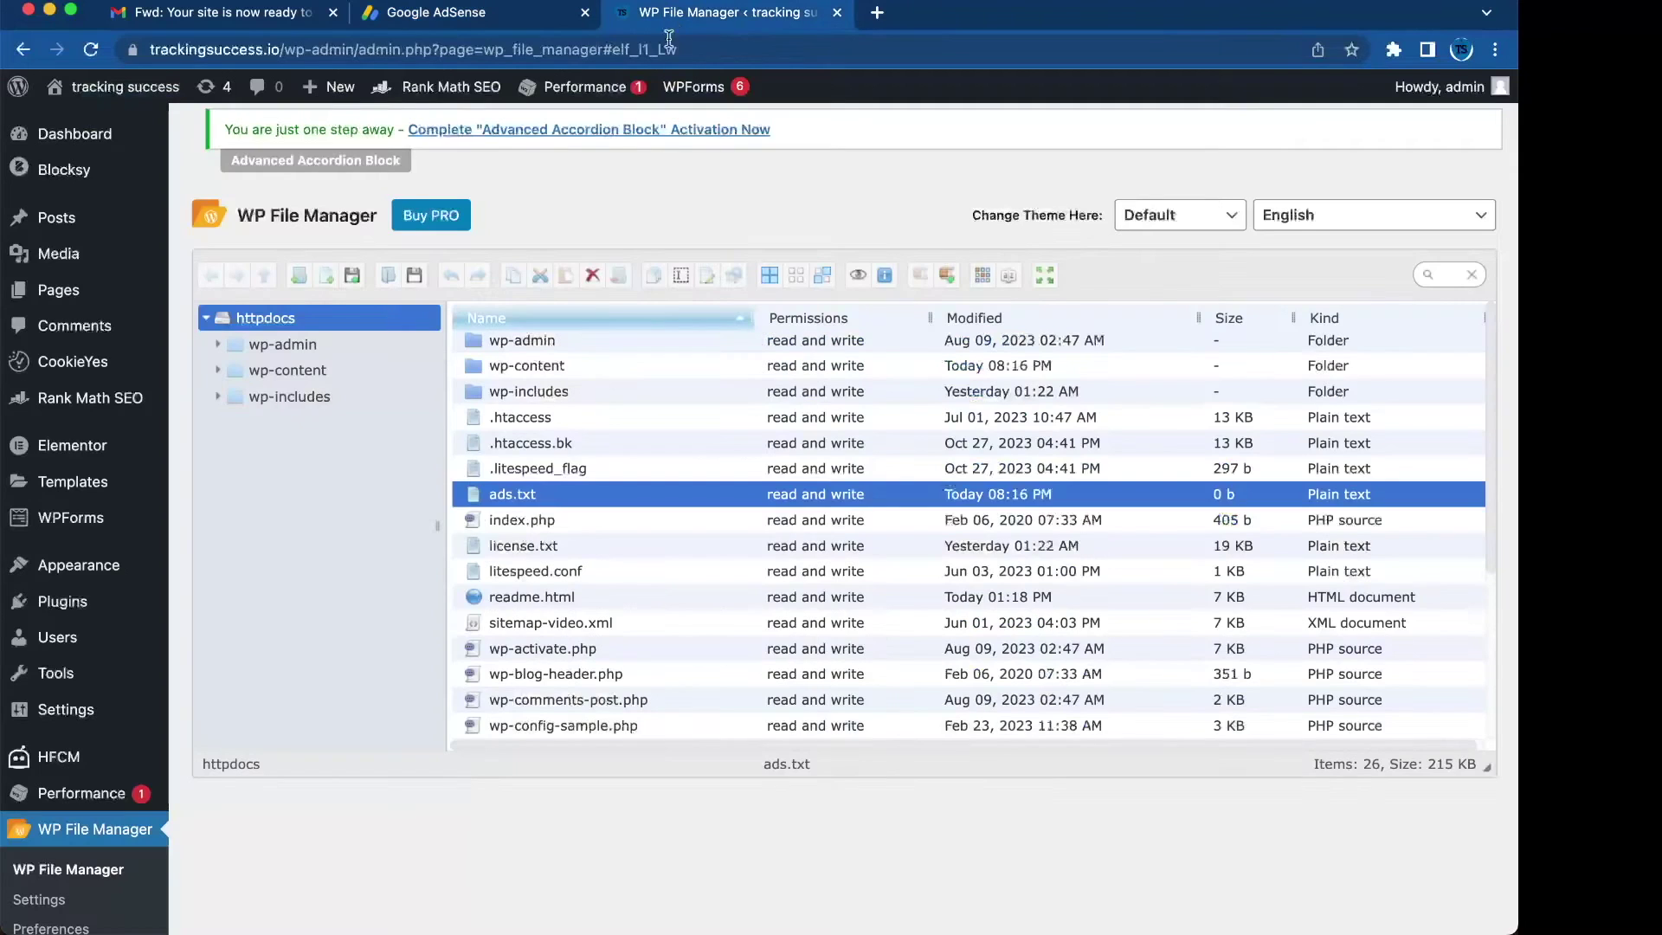
{"action": "right_click", "coordinate": [523, 498]}
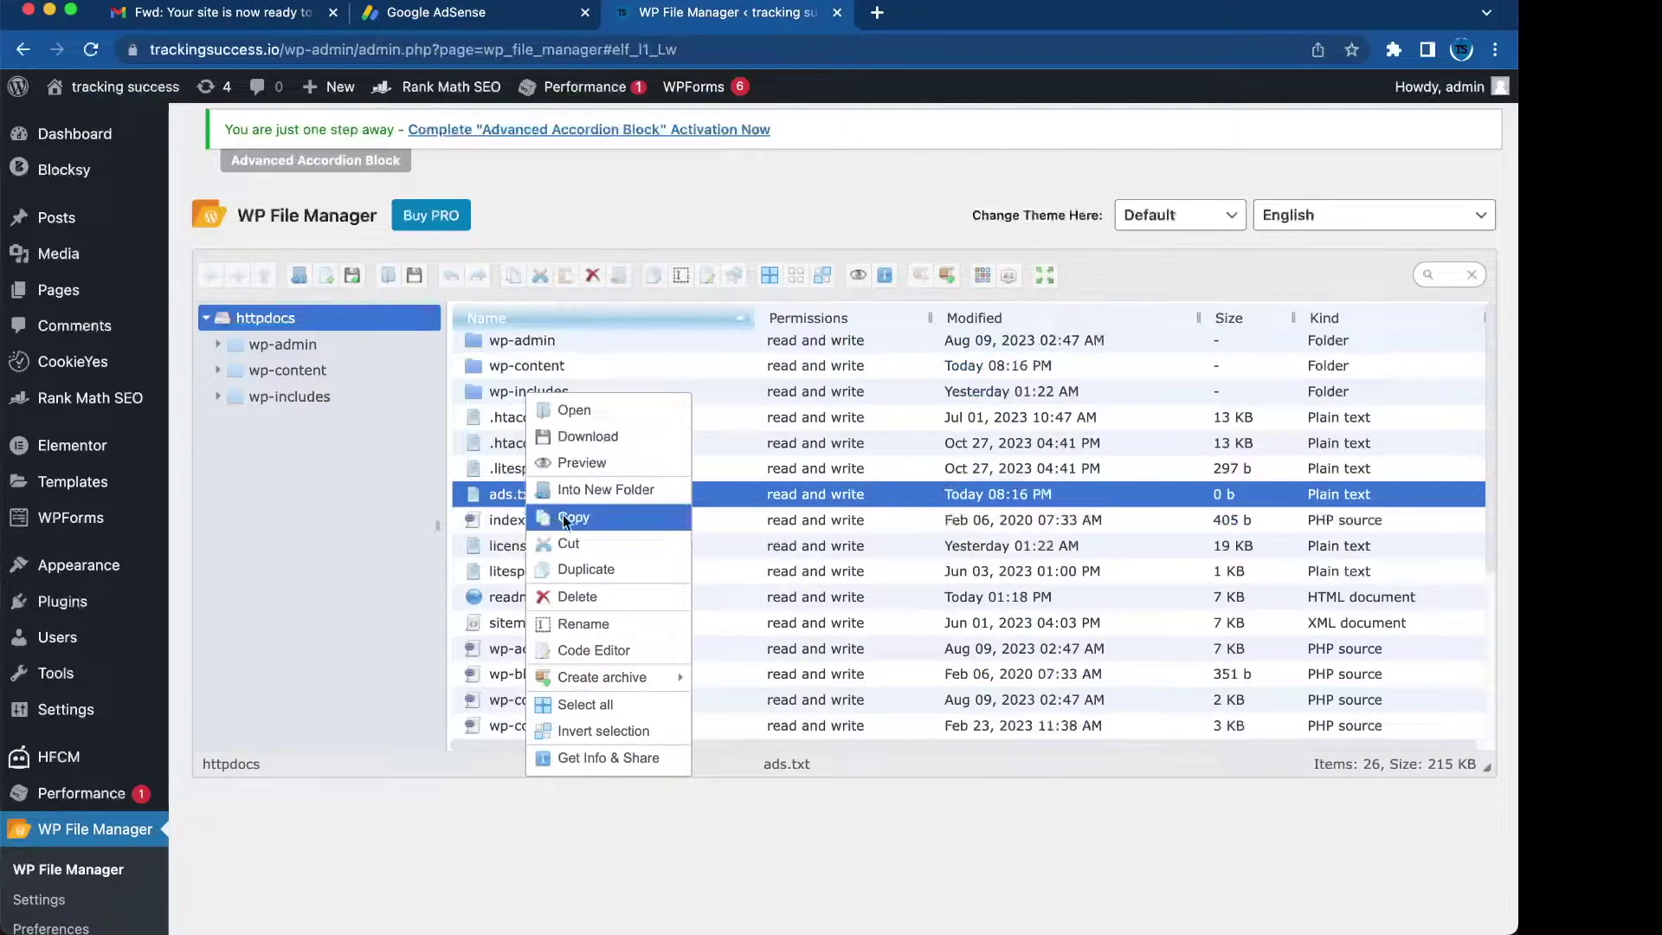
{"action": "mouse_move", "coordinate": [575, 675]}
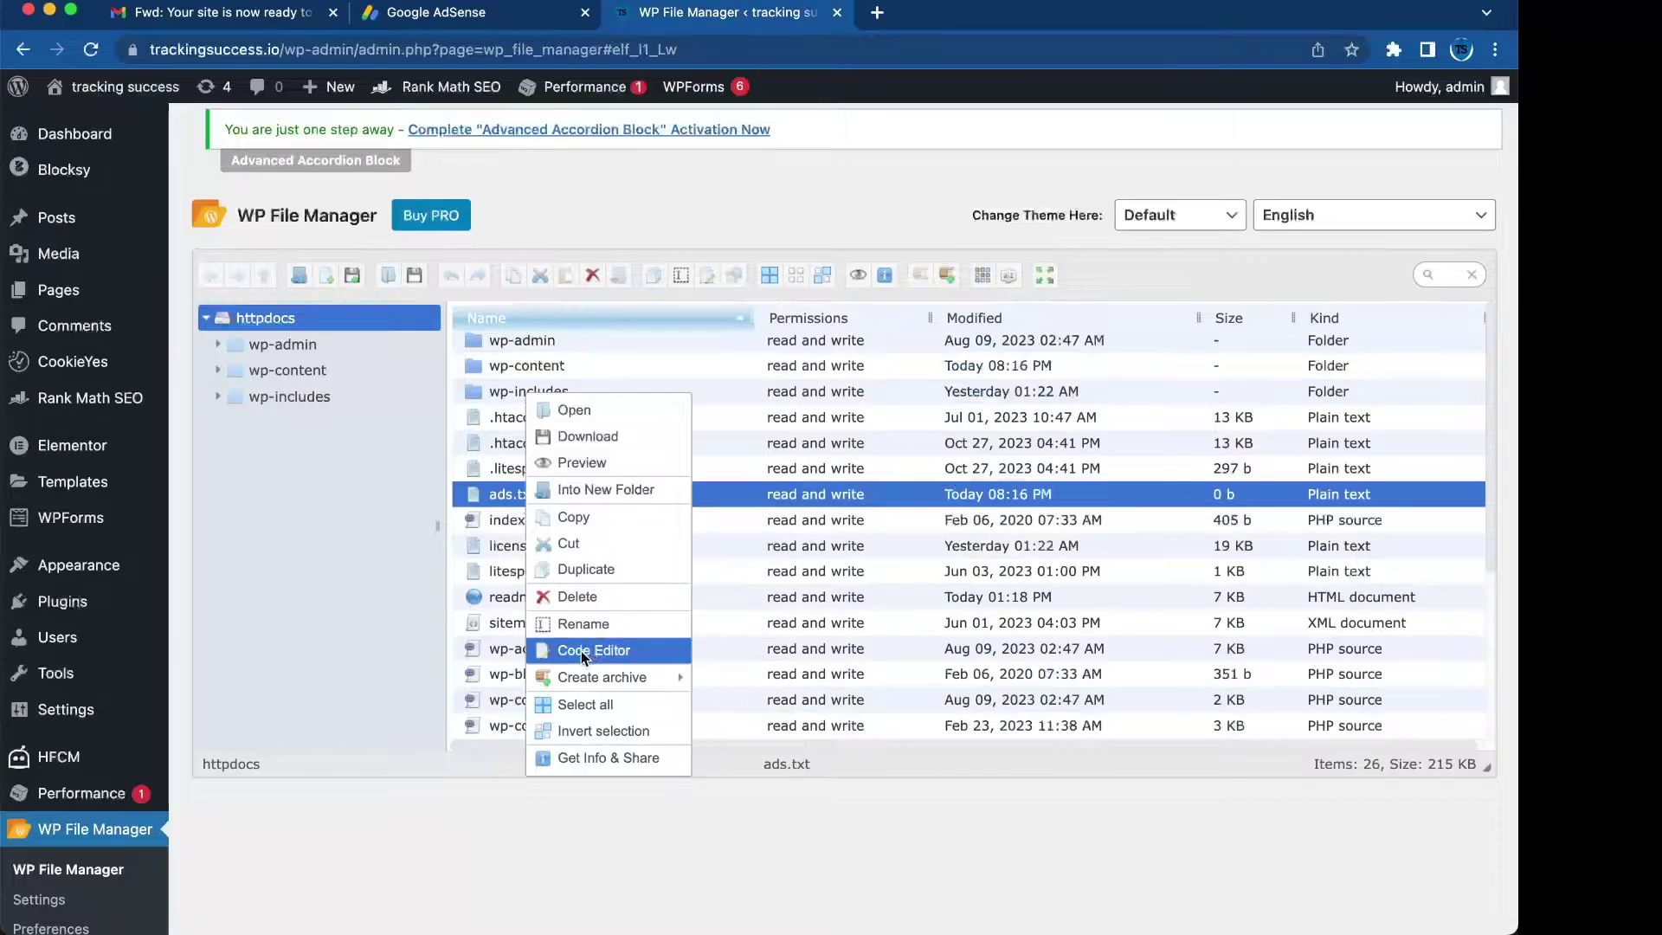
{"action": "left_click", "coordinate": [582, 651]}
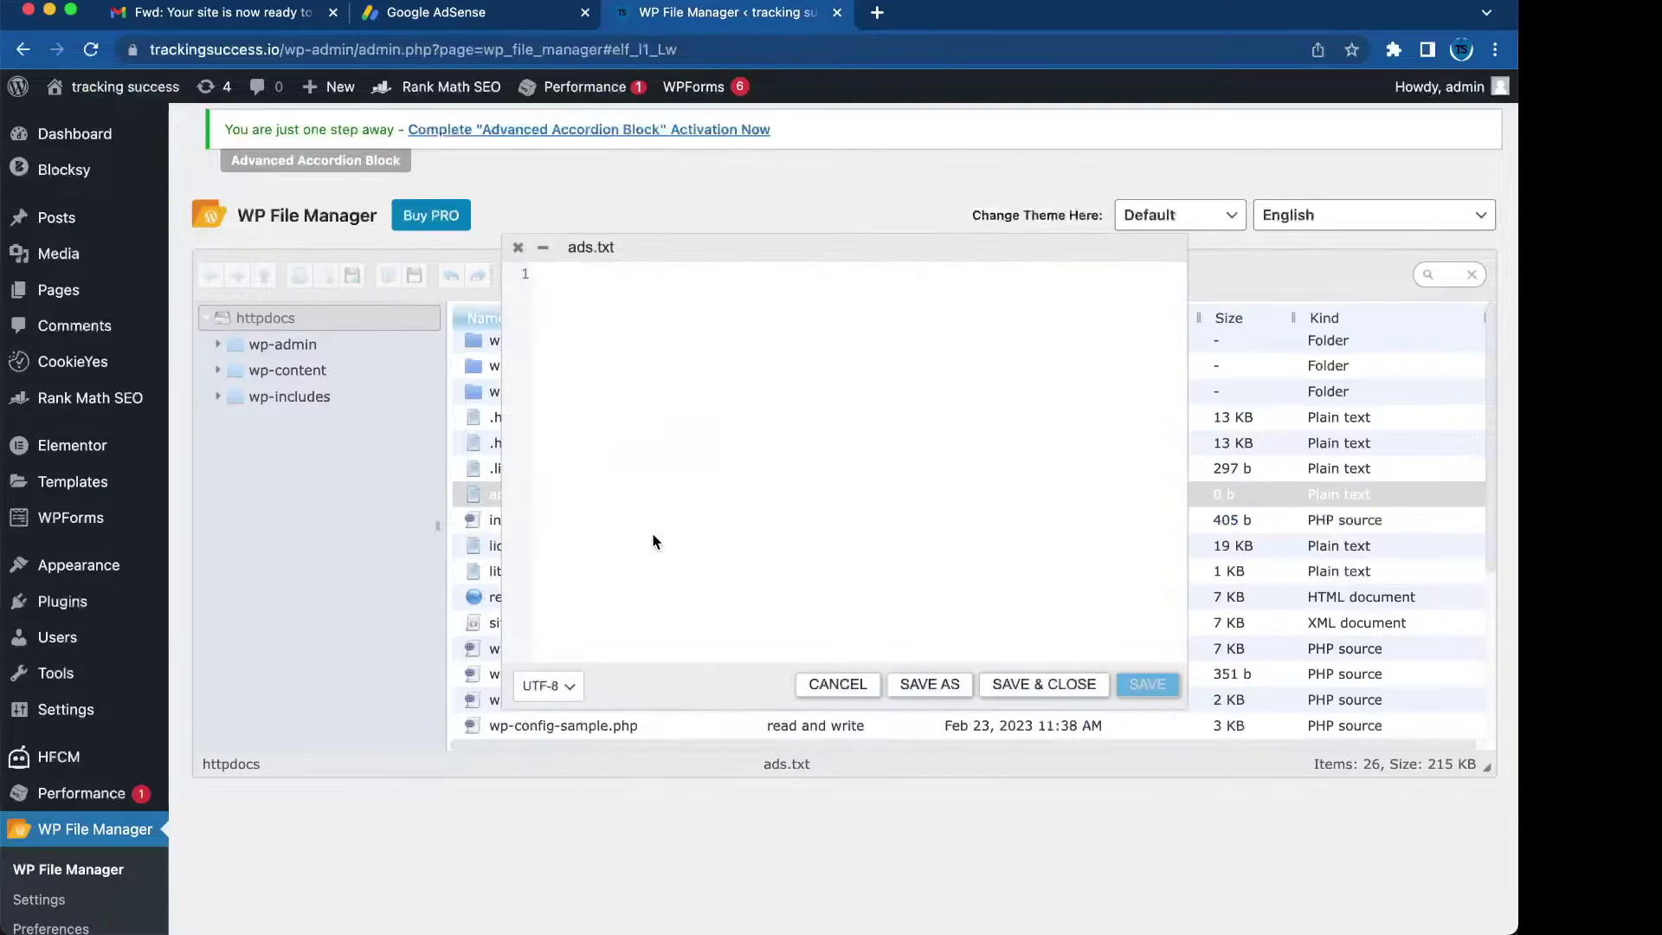
{"action": "key", "text": "super+v"}
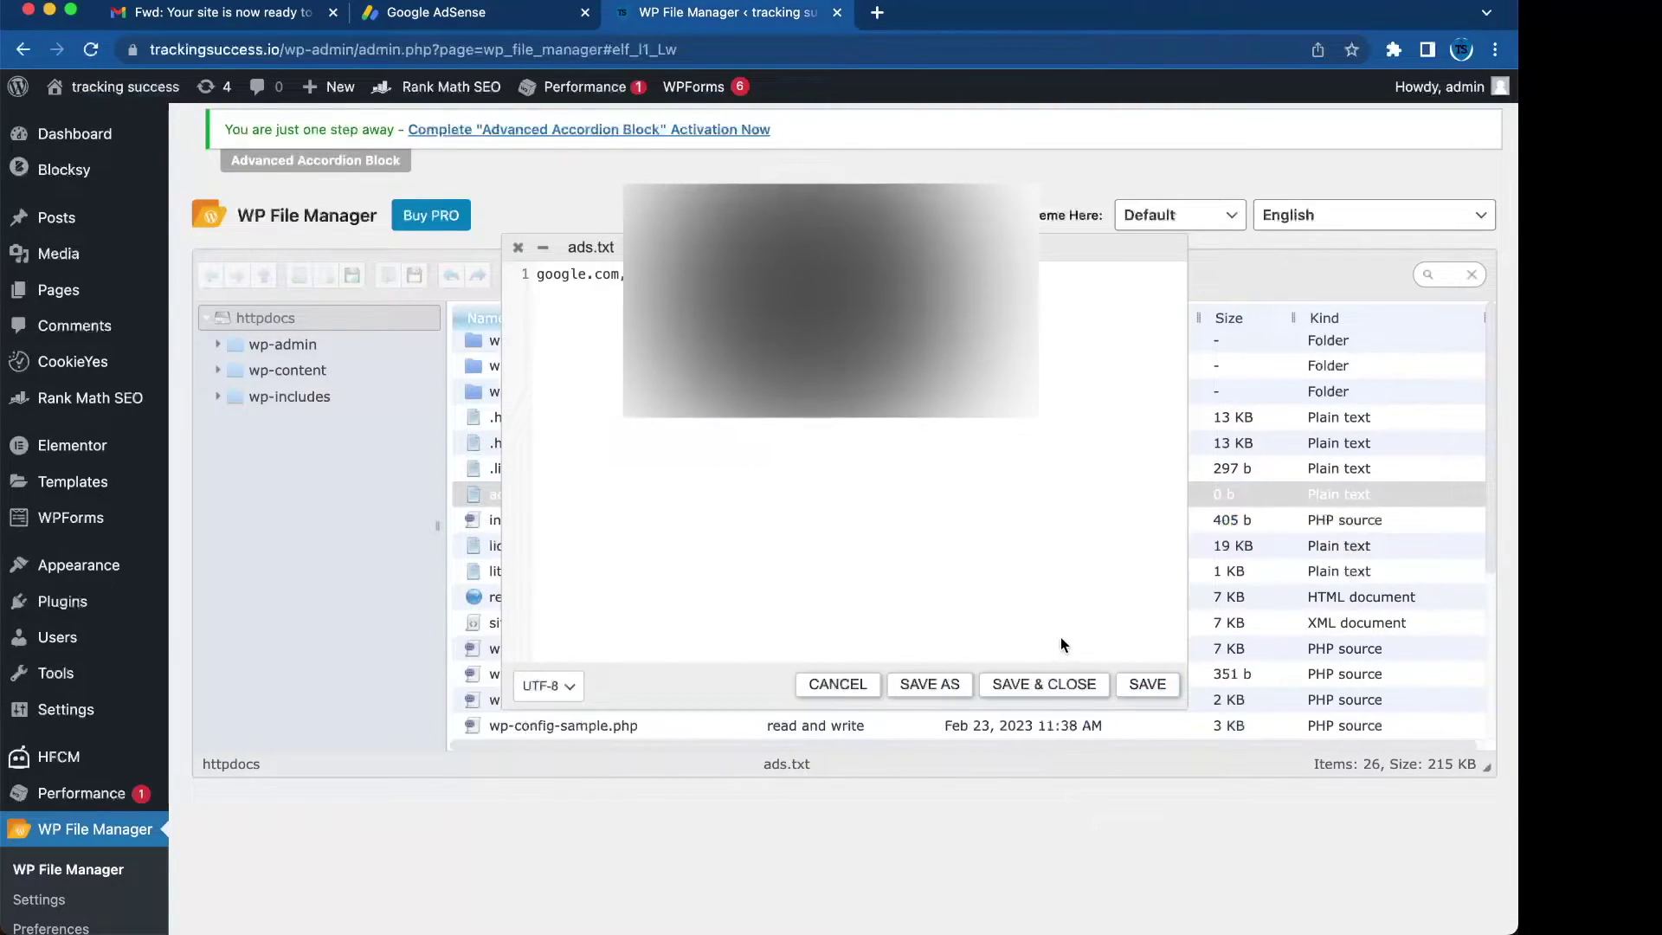
{"action": "left_click", "coordinate": [1045, 683]}
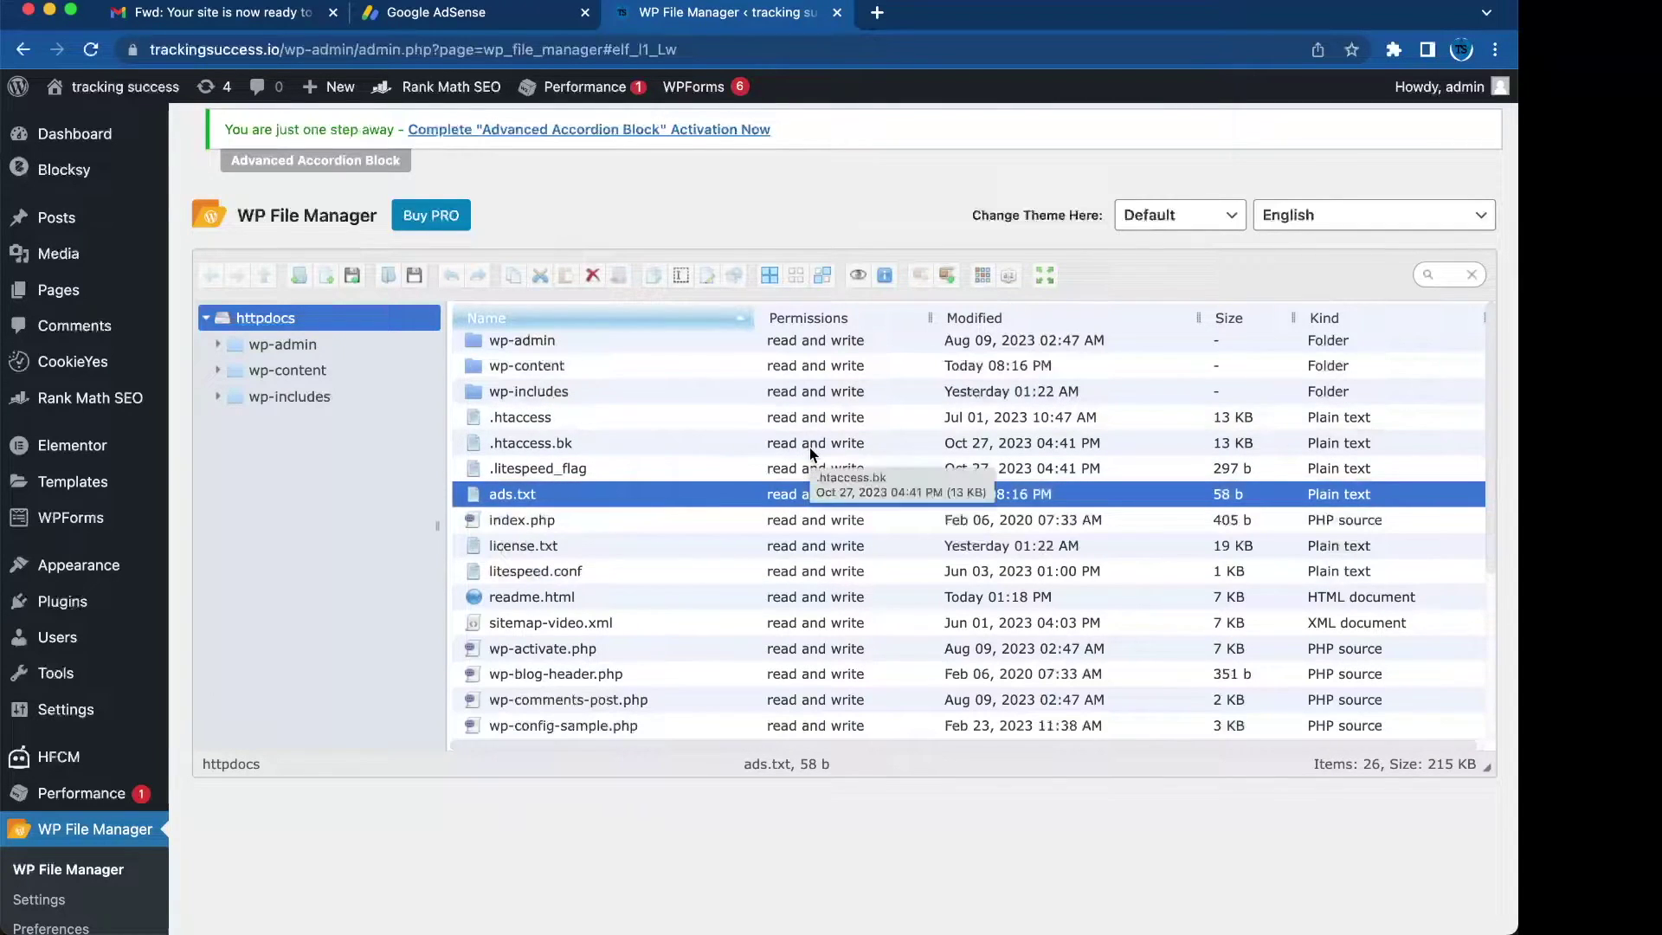
- Load trackingsuccess.io/ads.txt in a new Chrome tab to confirm the file is live
{"action": "left_click", "coordinate": [877, 13]}
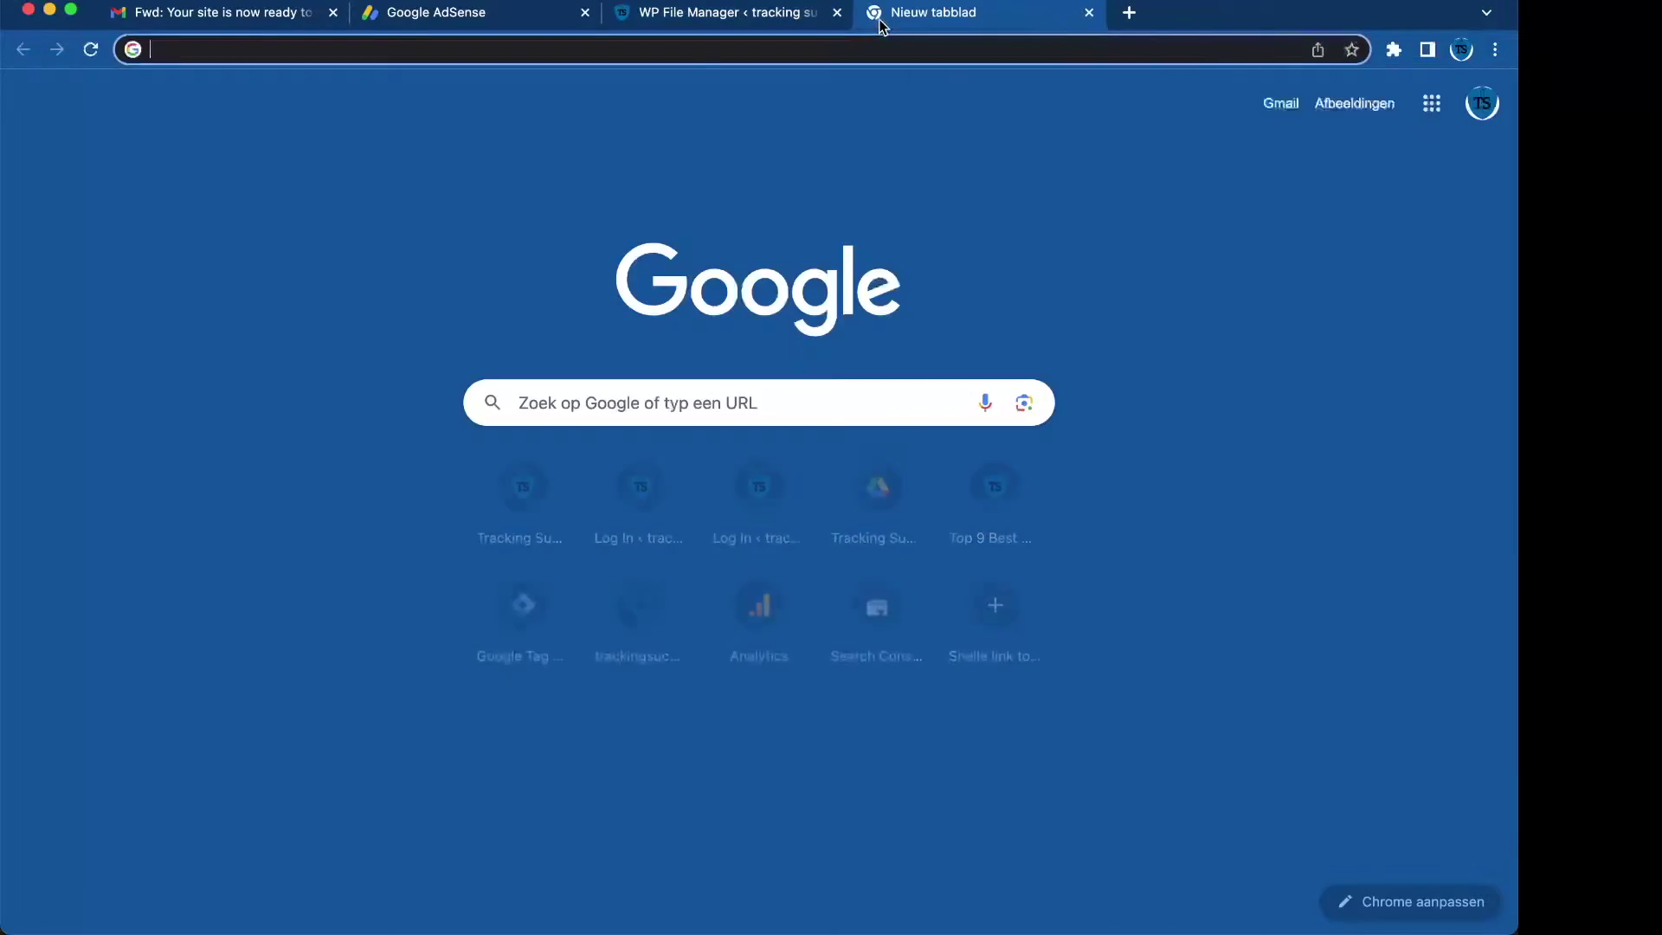
{"action": "type", "text": "trackingsuccess.io/"}
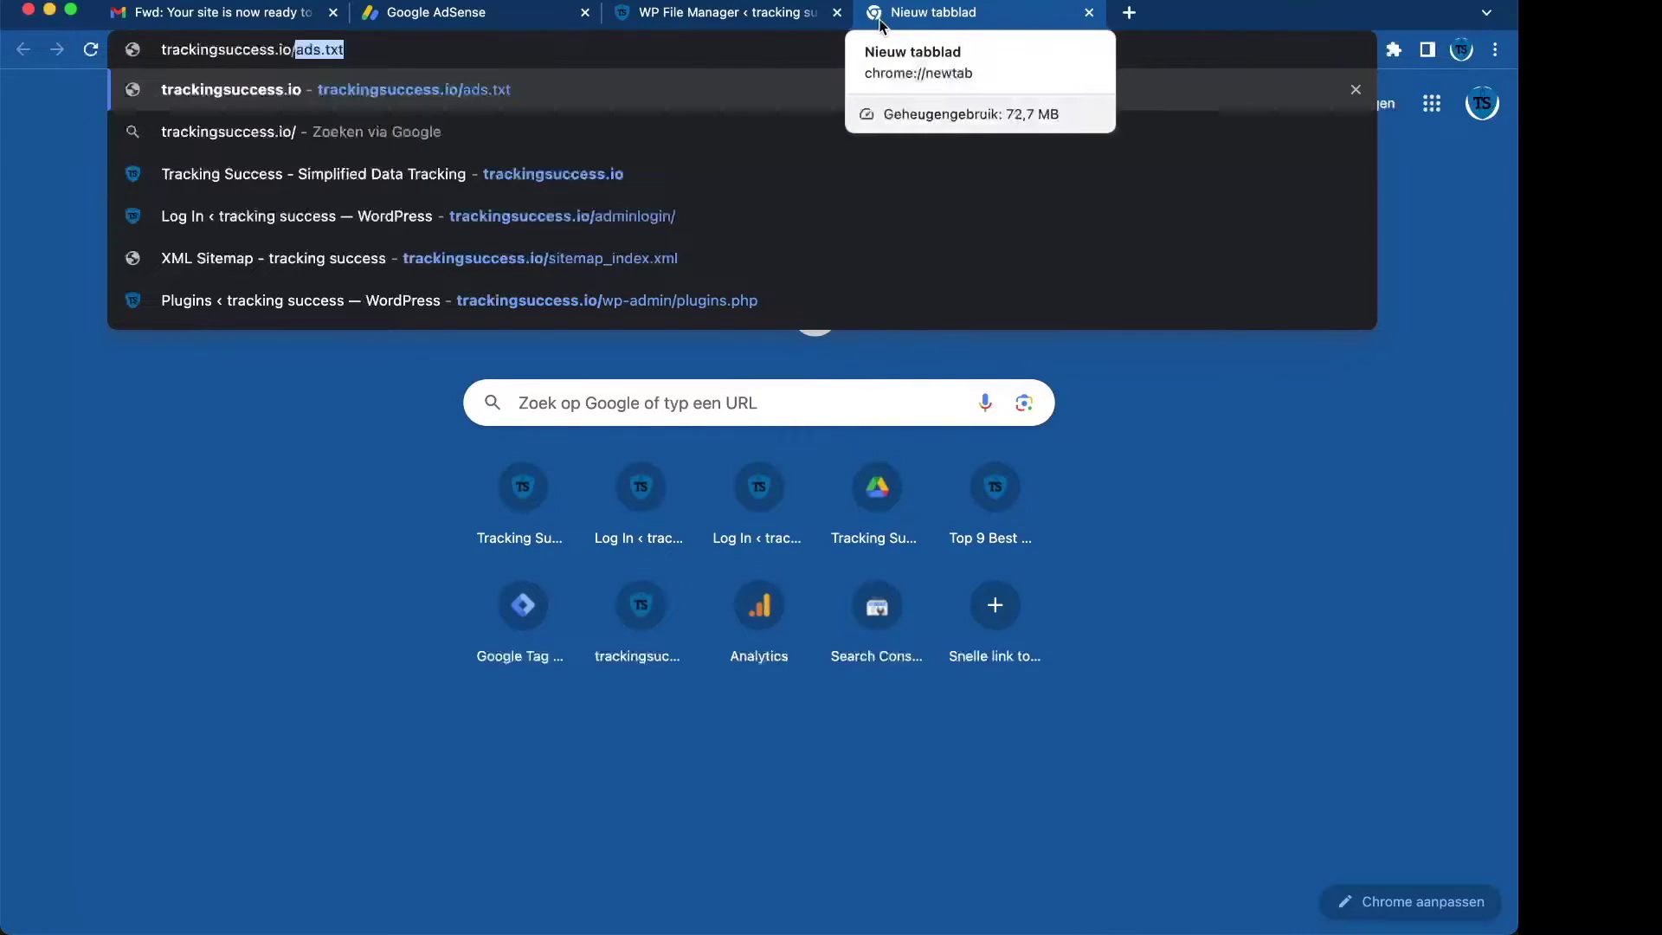
{"action": "type", "text": "ads."}
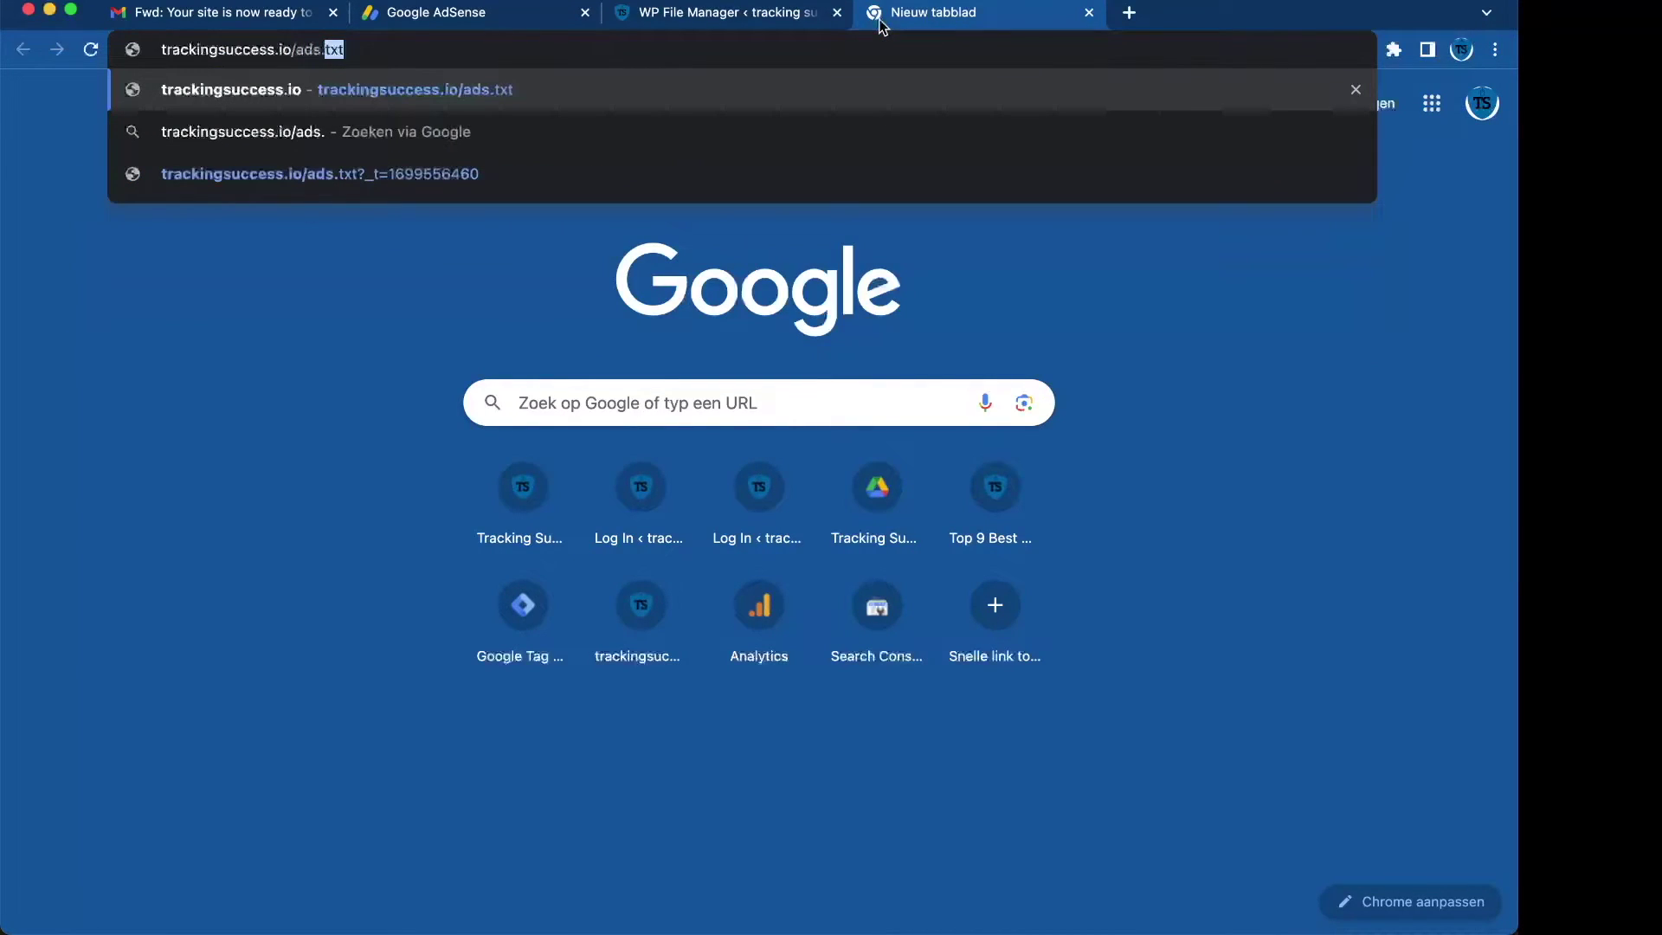
{"action": "type", "text": "txtg"}
{"action": "key", "text": "BackSpace"}
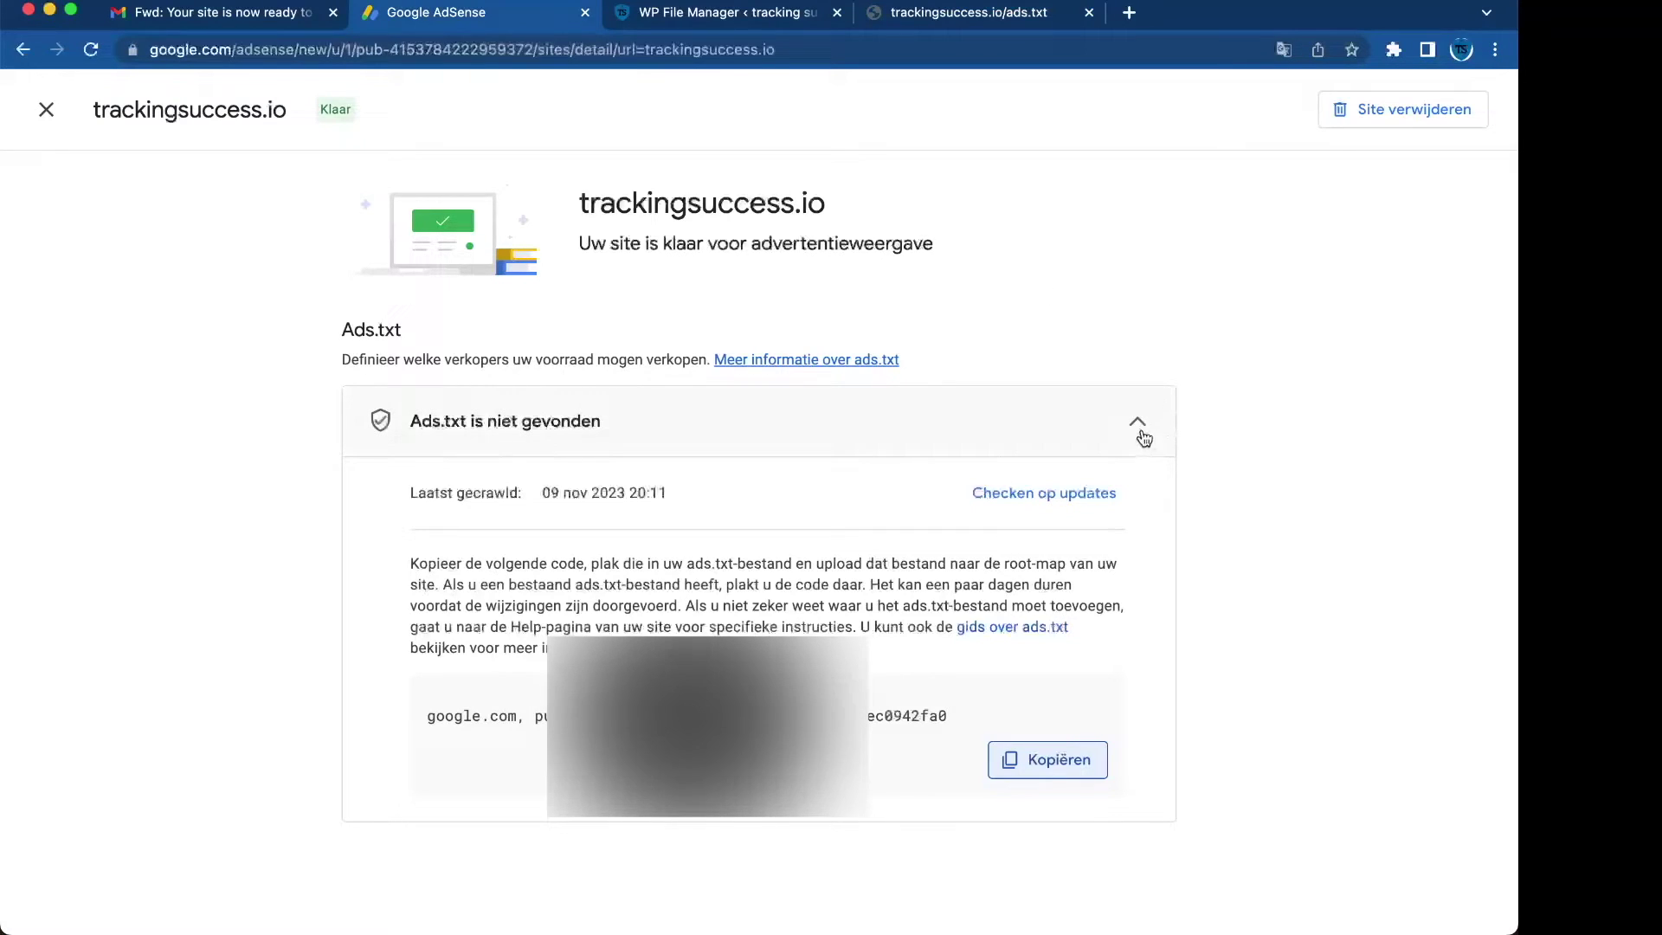
- Run 'Checken op updates' for ads.txt and dismiss the 'Ads.txt gevonden' confirmation
{"action": "left_click", "coordinate": [1071, 495]}
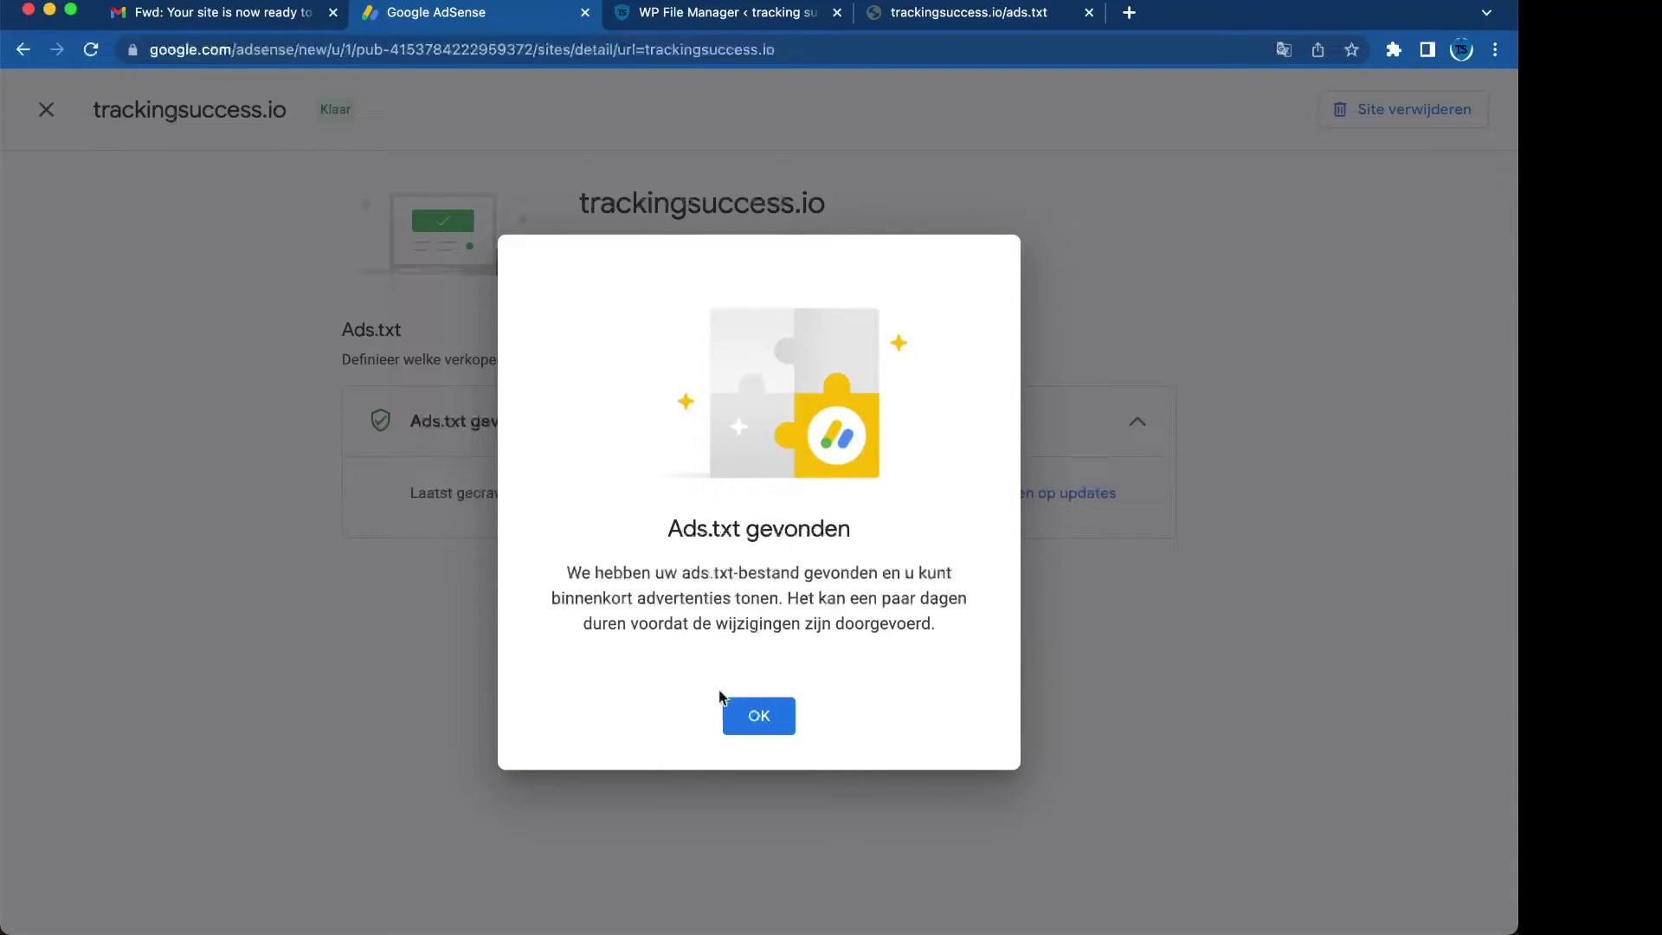
{"action": "left_click_drag", "start_coordinate": [709, 518], "coordinate": [814, 518]}
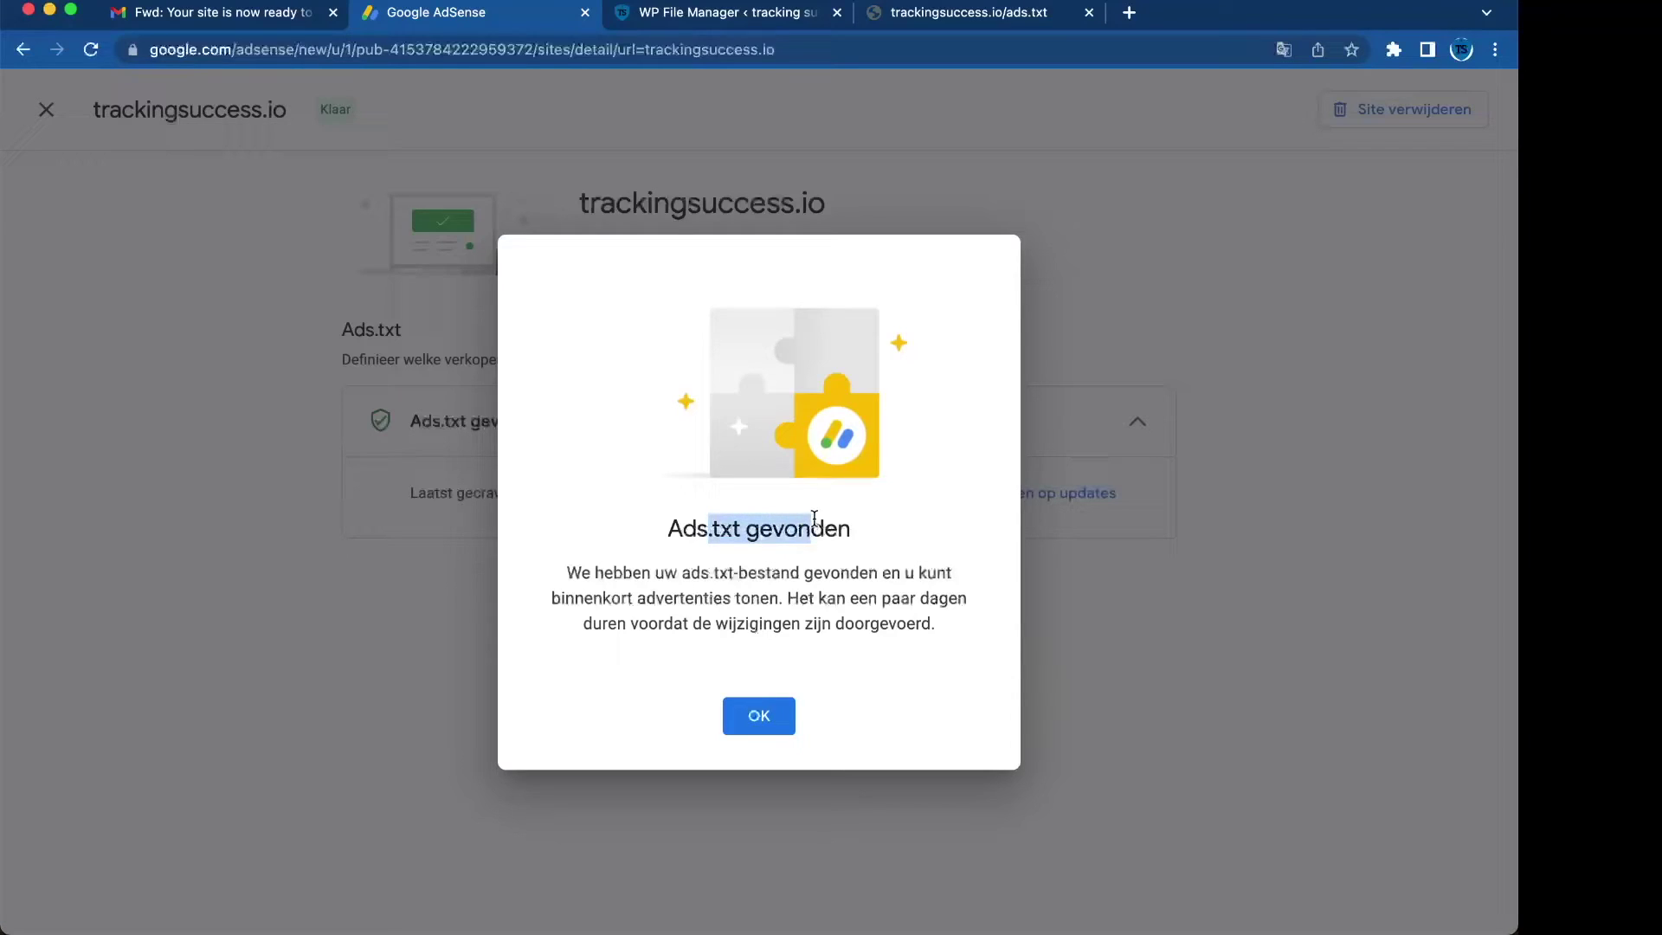
{"action": "left_click", "coordinate": [759, 716]}
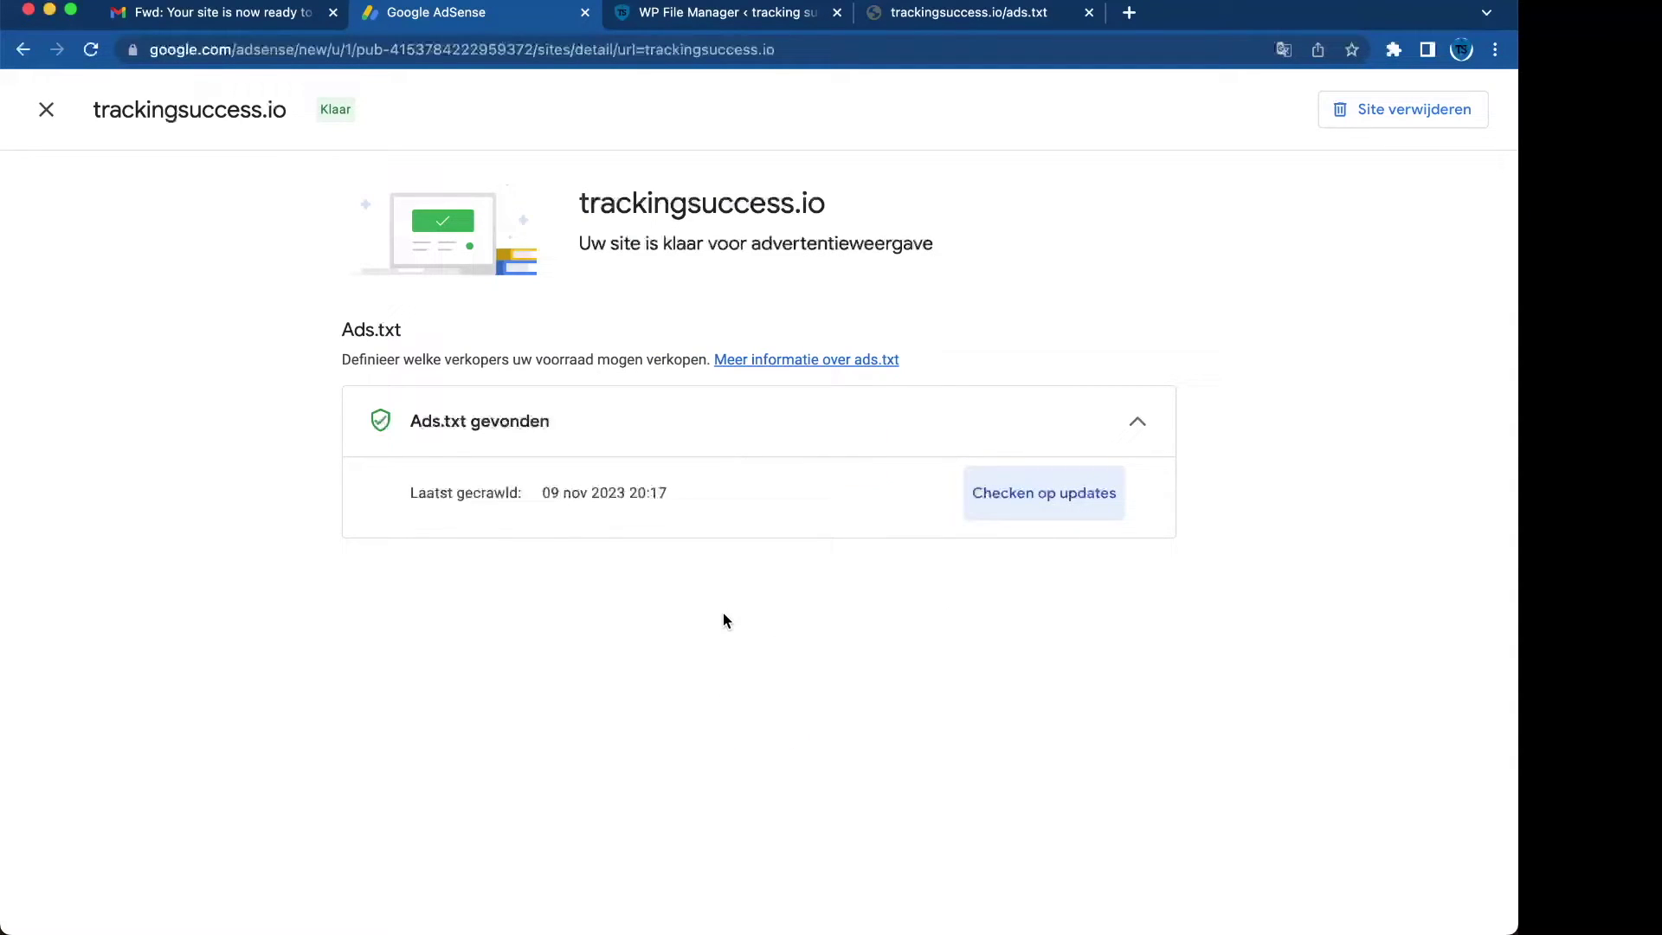
{"action": "left_click", "coordinate": [663, 16]}
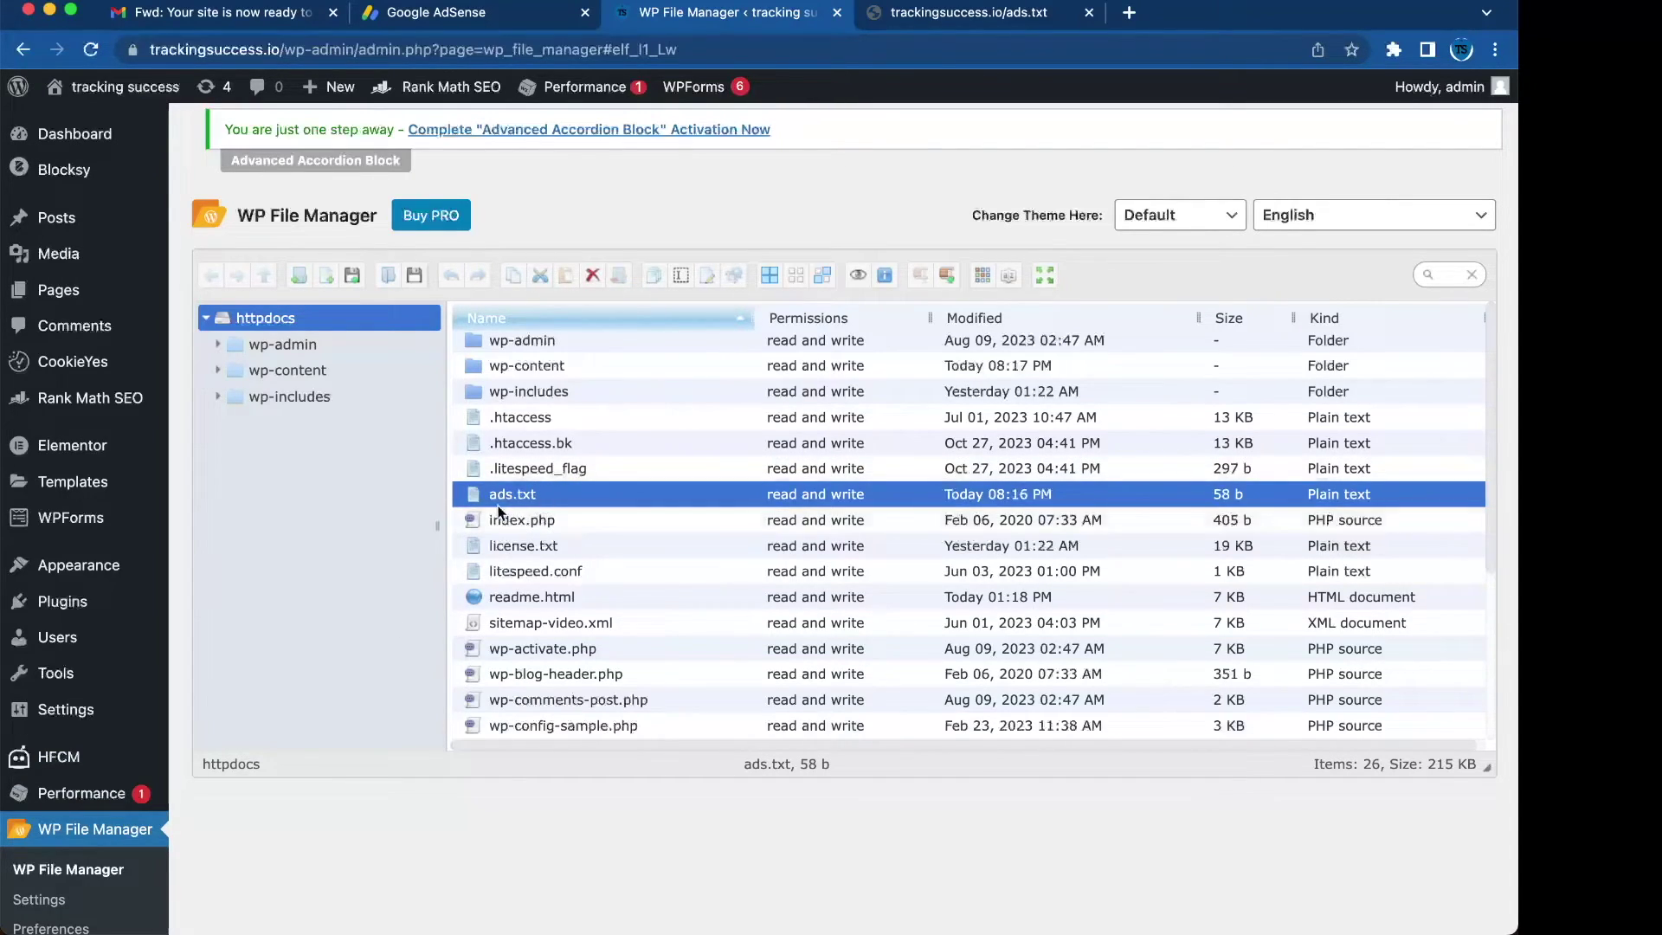
- On the Plugins page, deactivate WP File Manager, then delete it and confirm with OK
{"action": "left_click", "coordinate": [58, 603]}
{"action": "scroll", "coordinate": [378, 561], "scroll_direction": "down", "scroll_amount": 10}
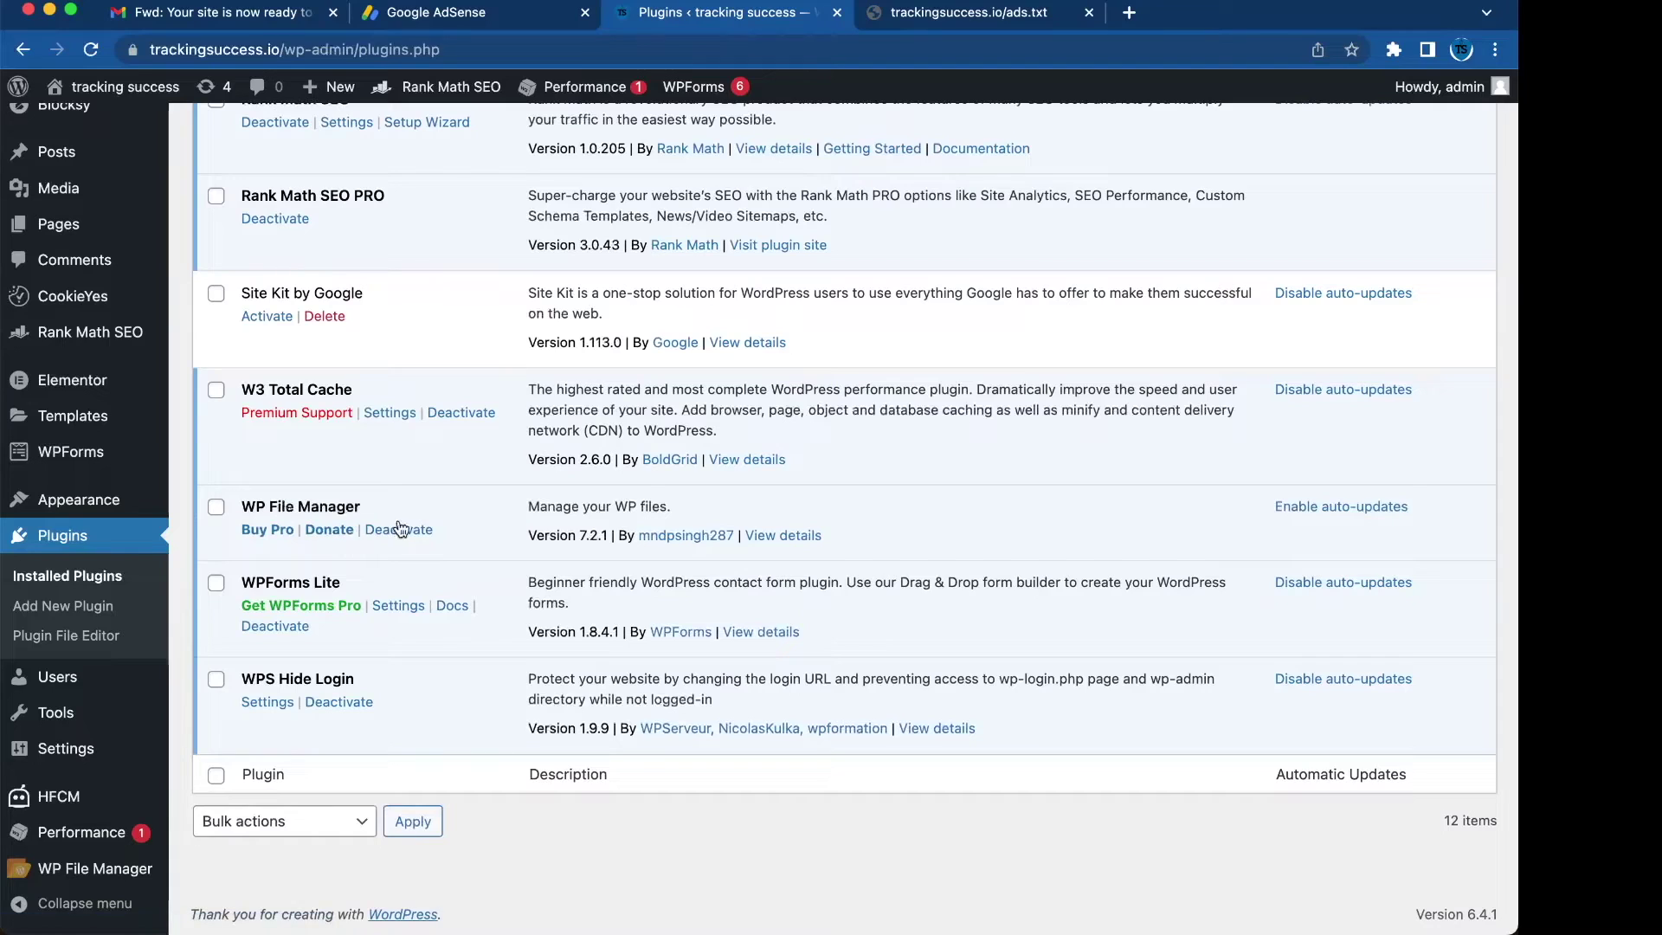
{"action": "left_click", "coordinate": [400, 529]}
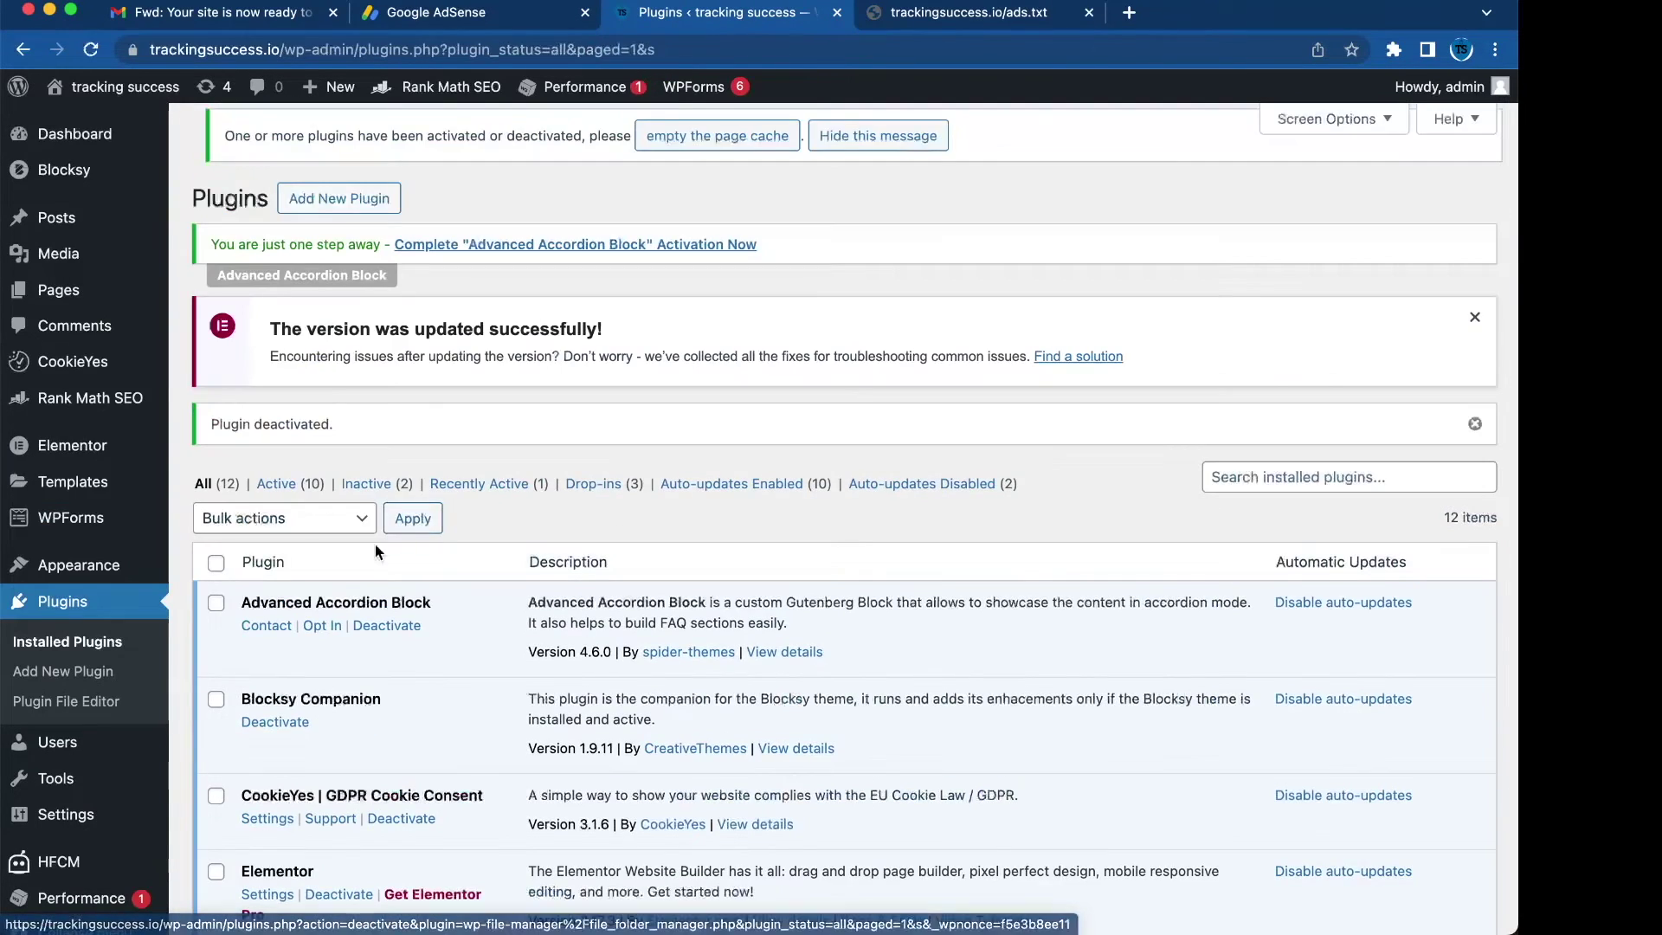
{"action": "scroll", "coordinate": [298, 674], "scroll_direction": "down", "scroll_amount": 10}
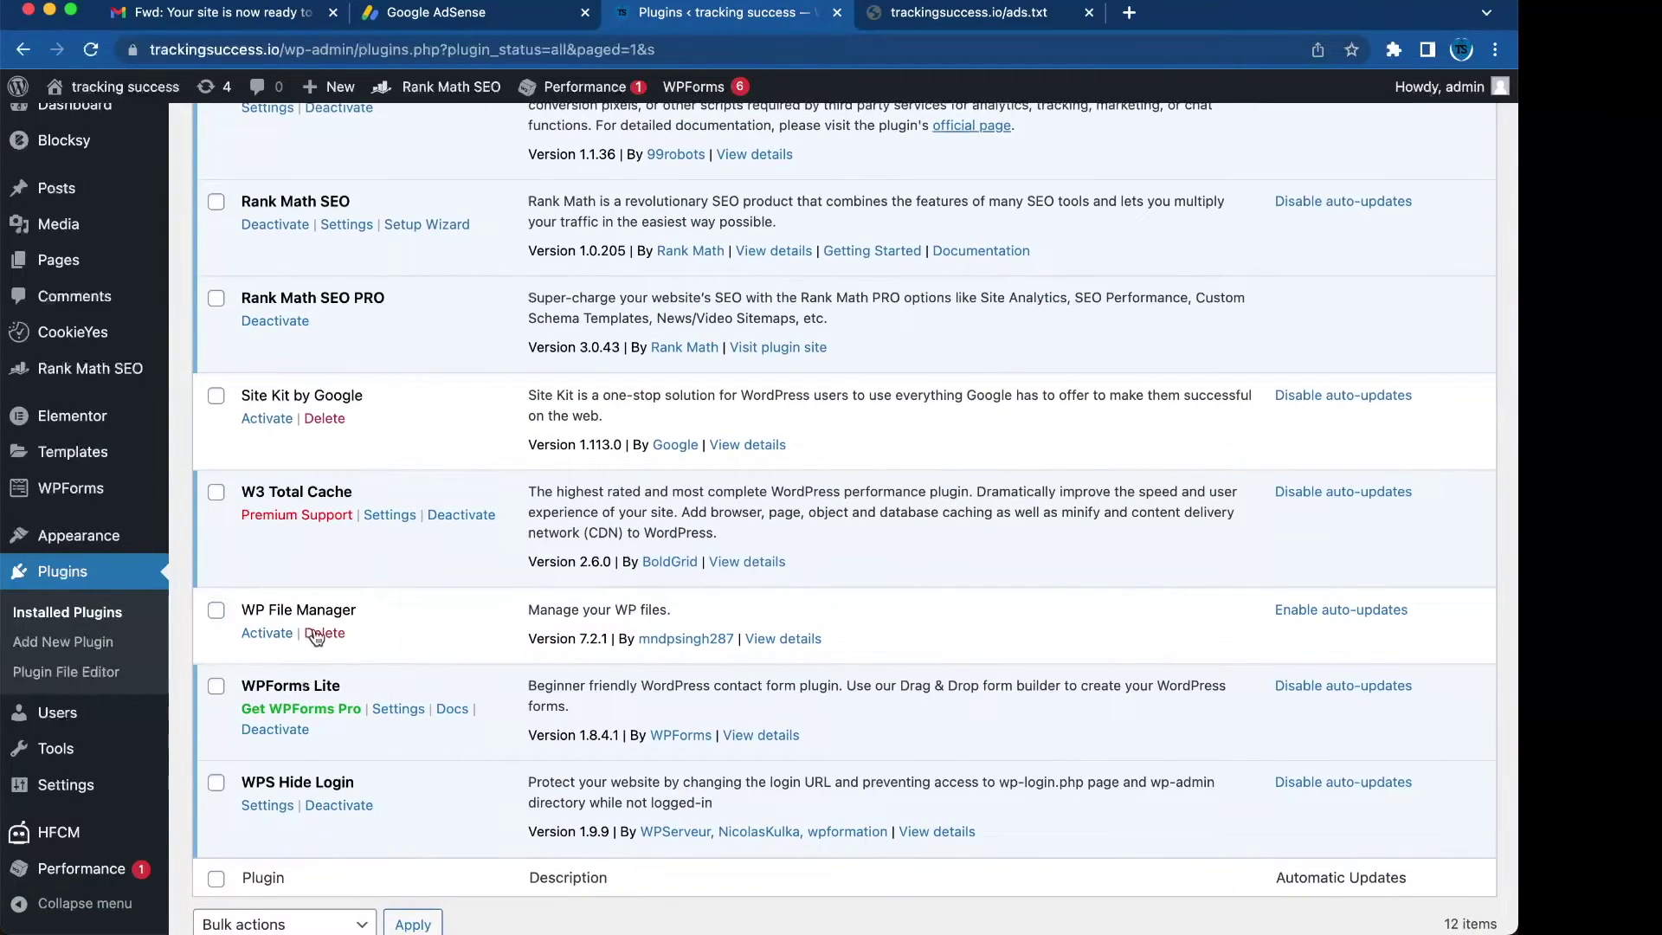
{"action": "left_click", "coordinate": [324, 633]}
{"action": "left_click", "coordinate": [959, 162]}
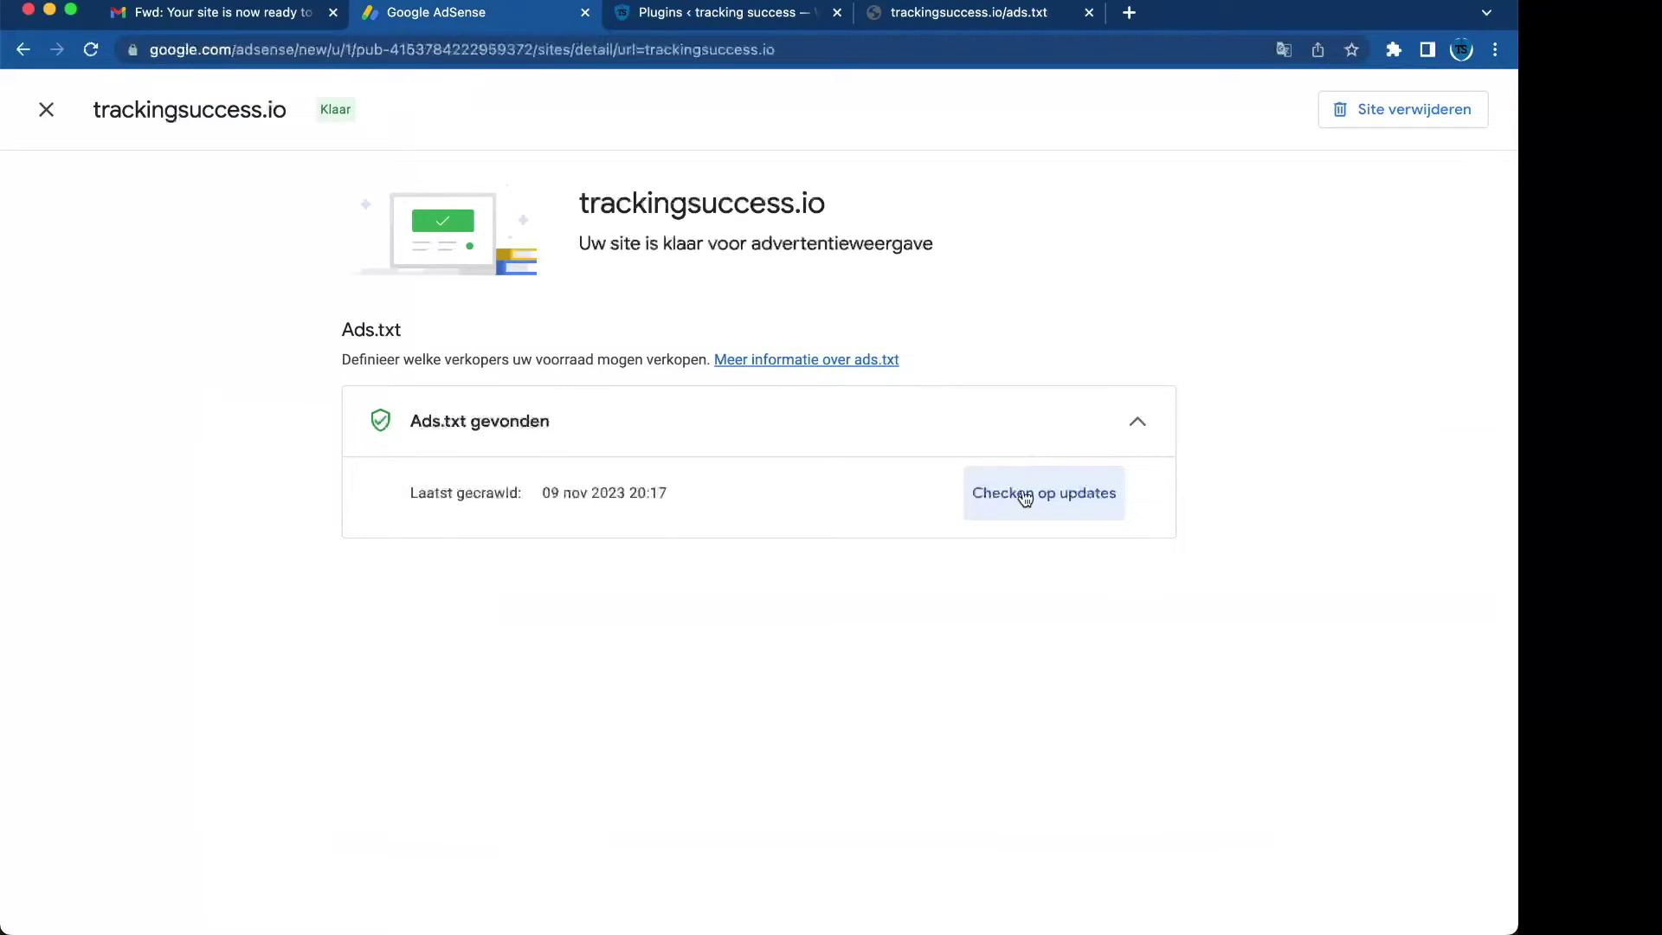
- Rerun 'Checken op updates' so ads.txt still reads found, crawled 09 nov 2023 20:19
{"action": "left_click", "coordinate": [1025, 495]}
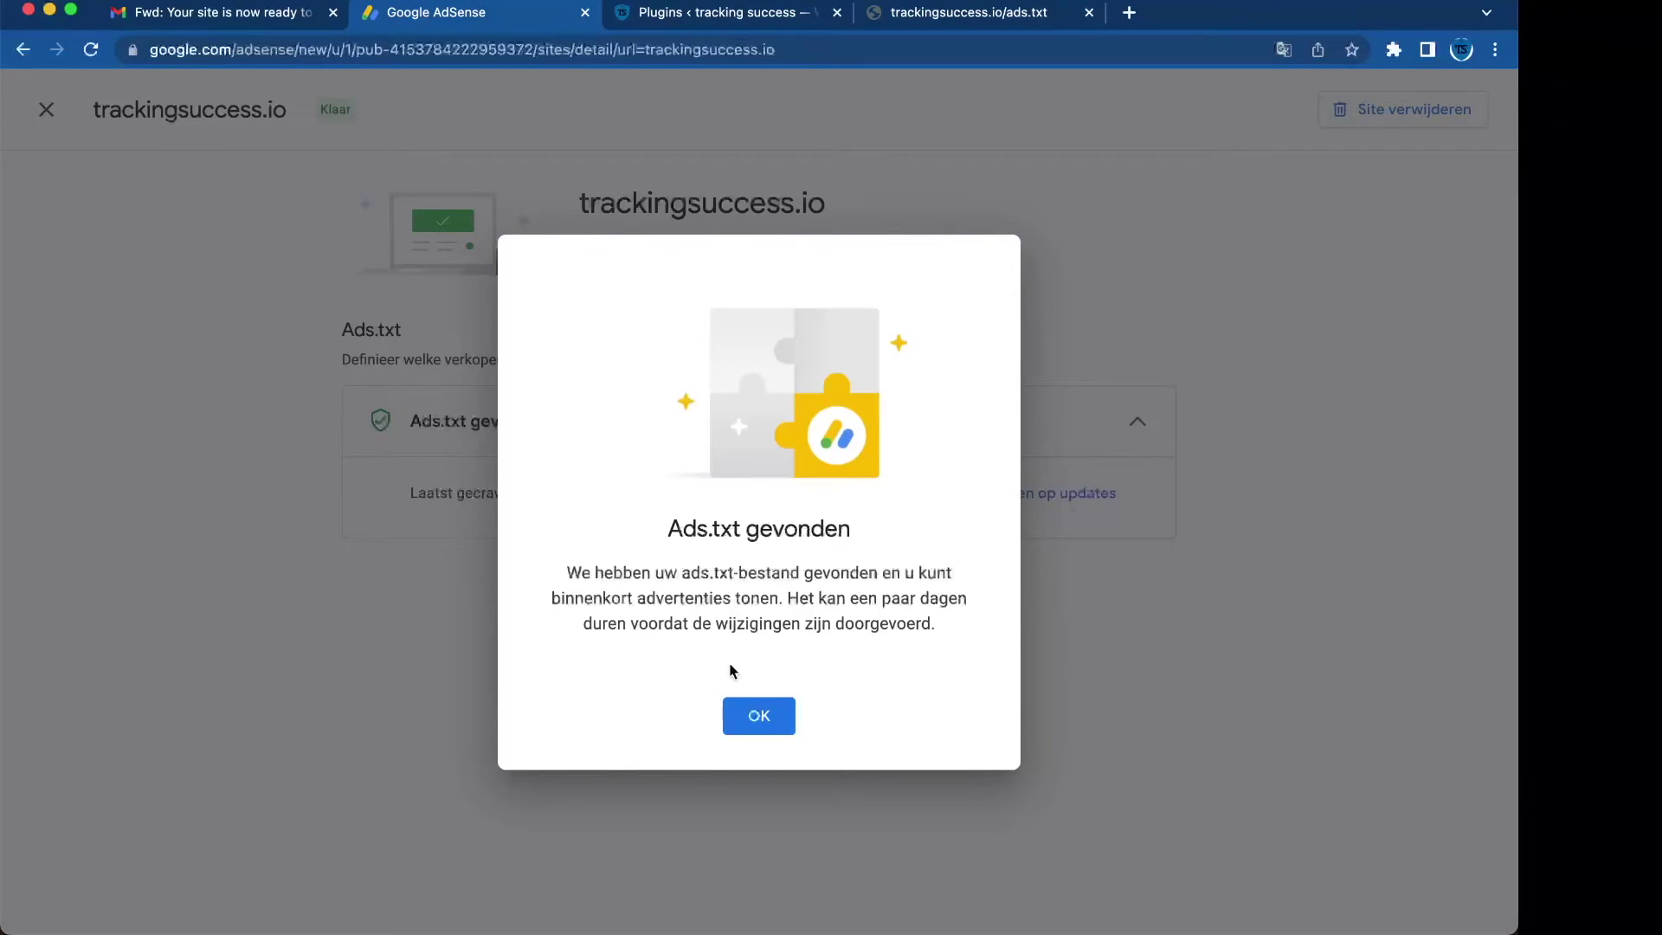
{"action": "left_click", "coordinate": [755, 721]}
{"action": "left_click", "coordinate": [727, 12]}
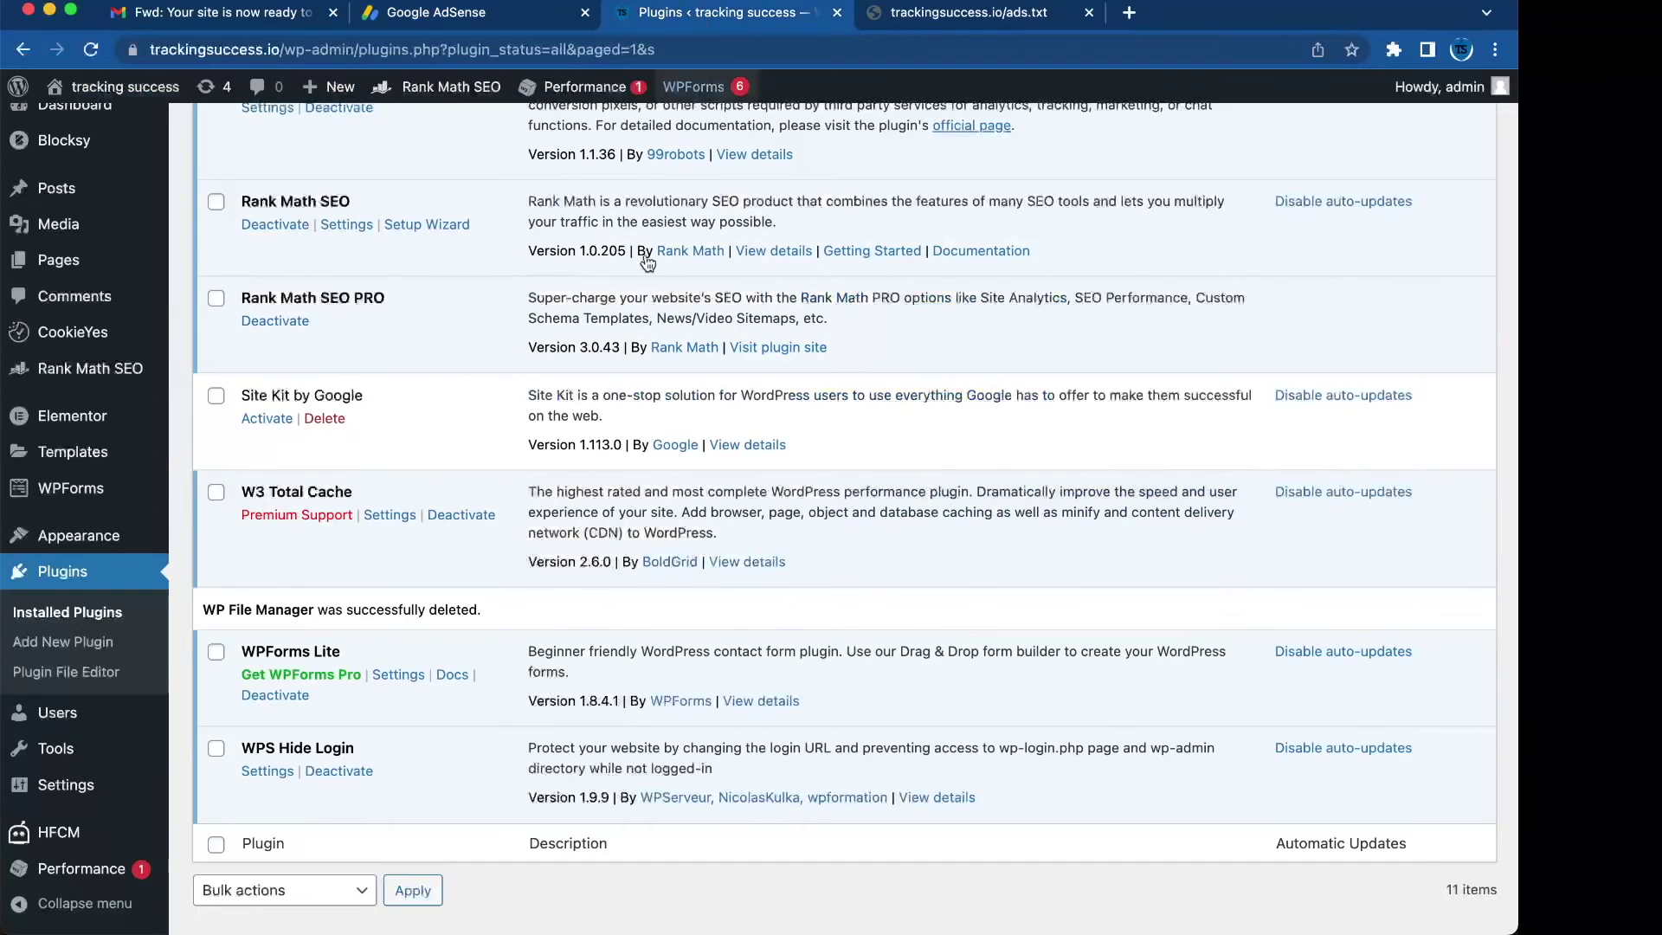
{"action": "scroll", "coordinate": [648, 263], "scroll_direction": "down", "scroll_amount": 2}
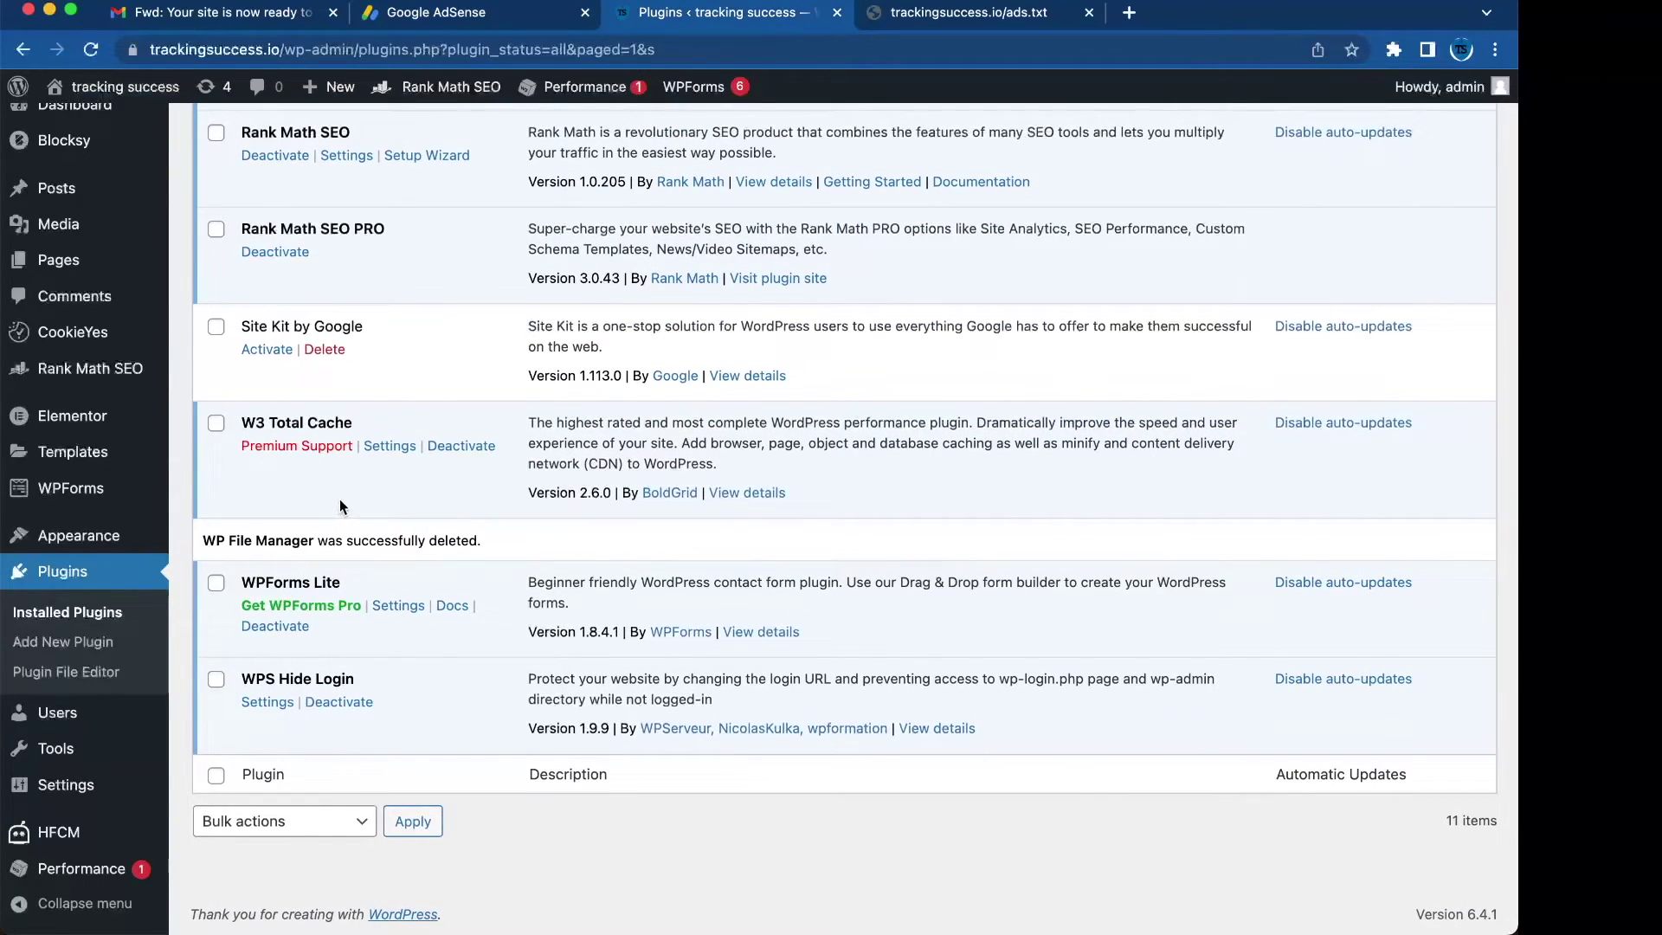
{"action": "left_click", "coordinate": [433, 15]}
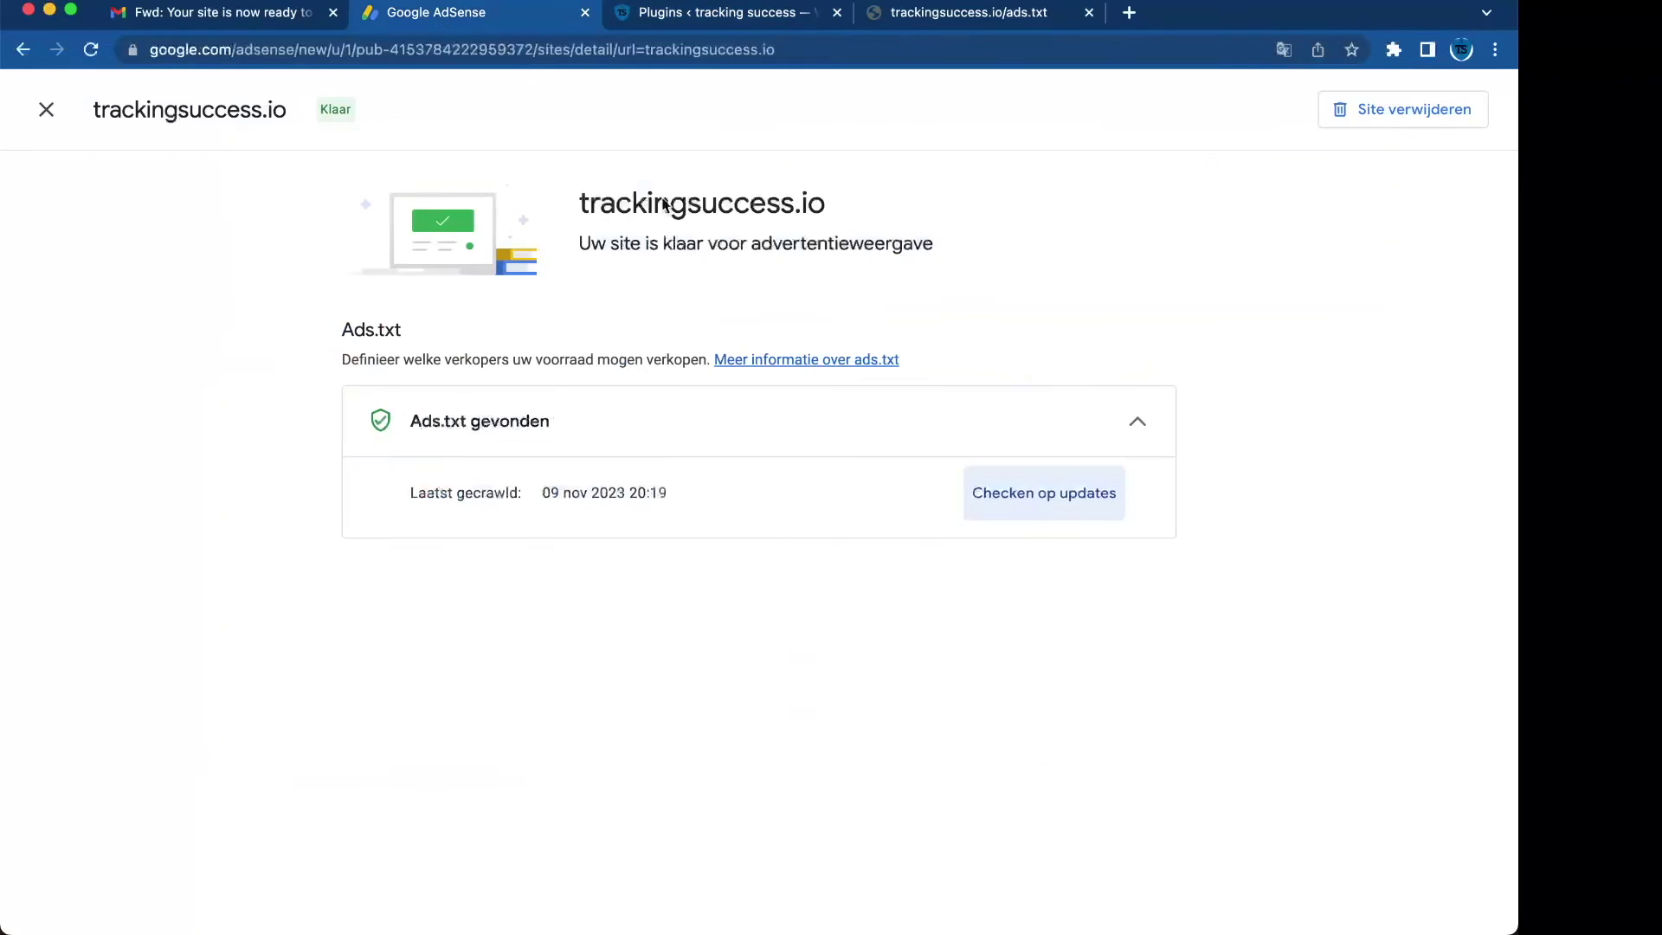